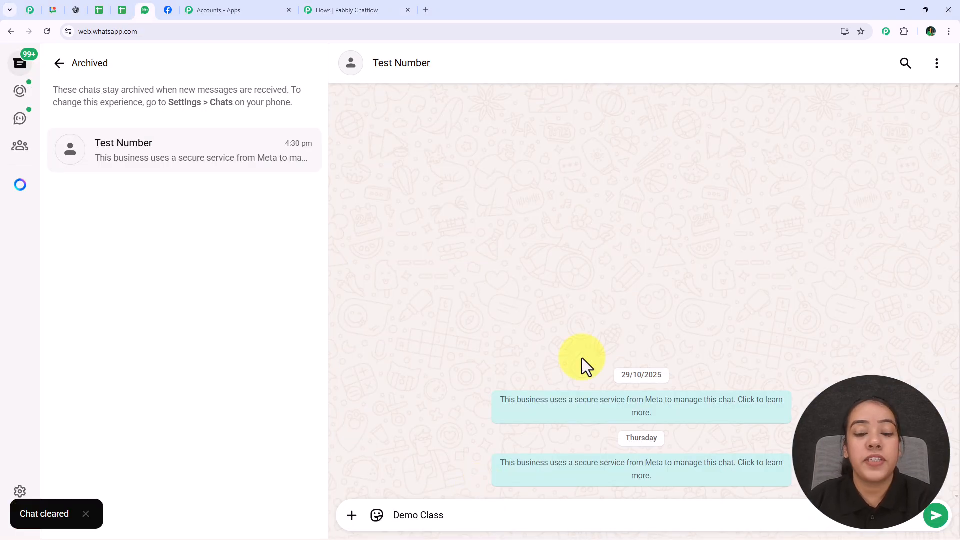
# Send "Demo Class" to the chatbot, request the class levels and choose Intermediate Level from the offered list.
pyautogui.press('Return')
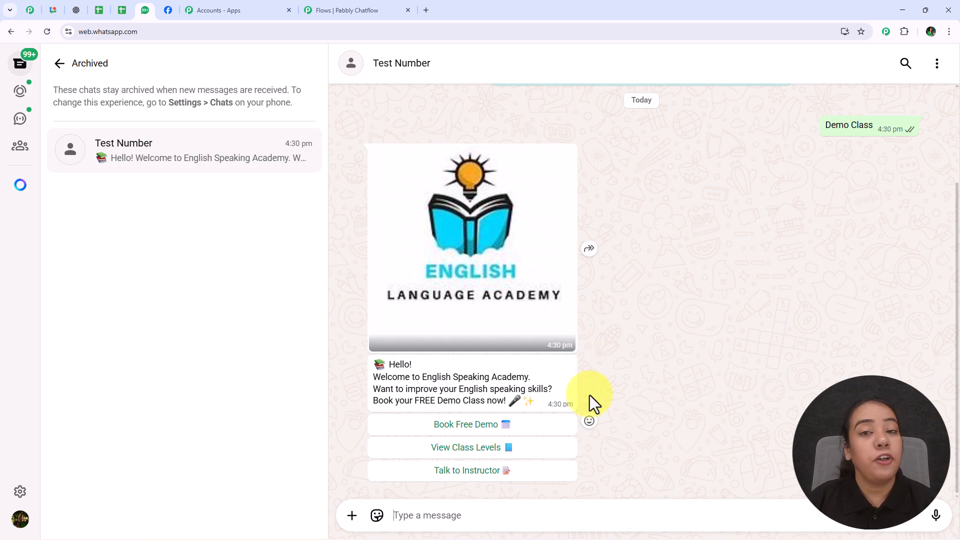
pyautogui.click(446, 453)
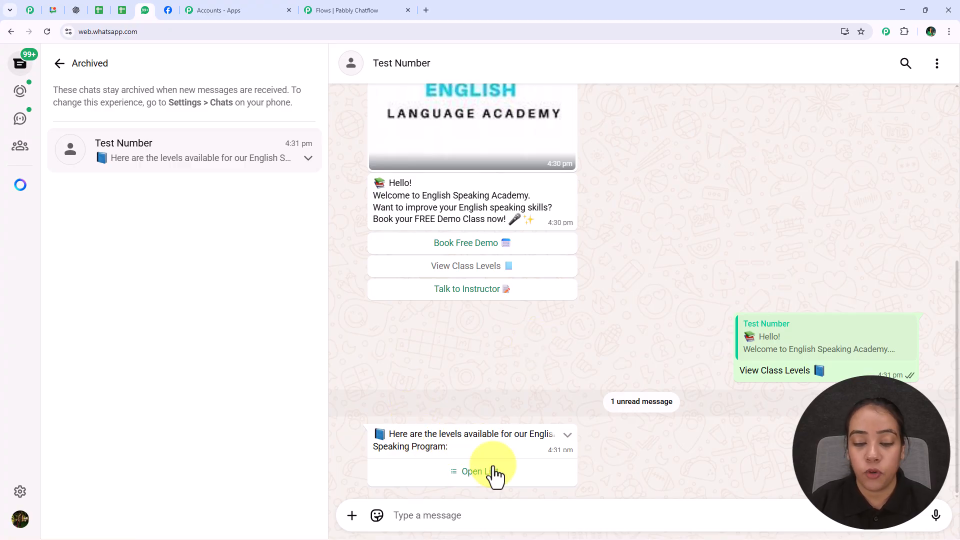
pyautogui.click(485, 478)
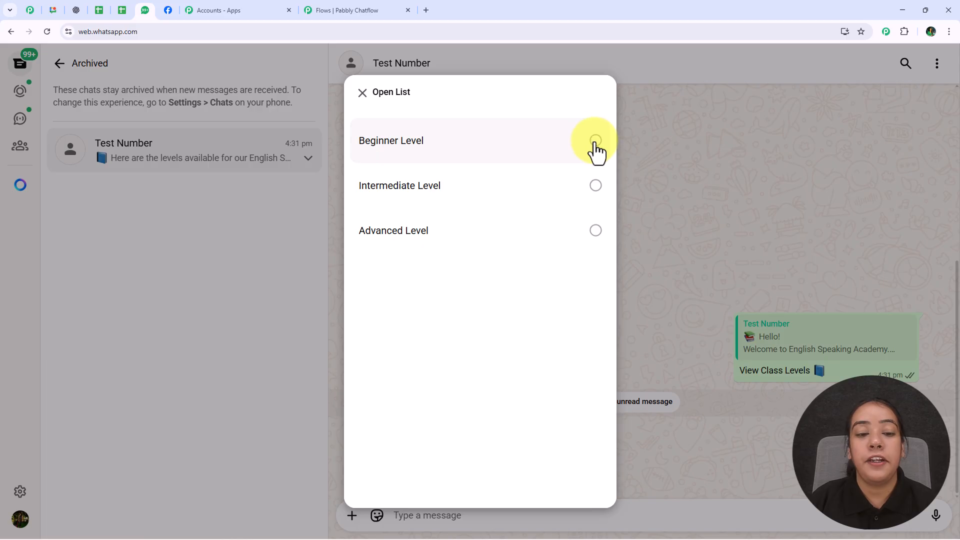
pyautogui.click(600, 186)
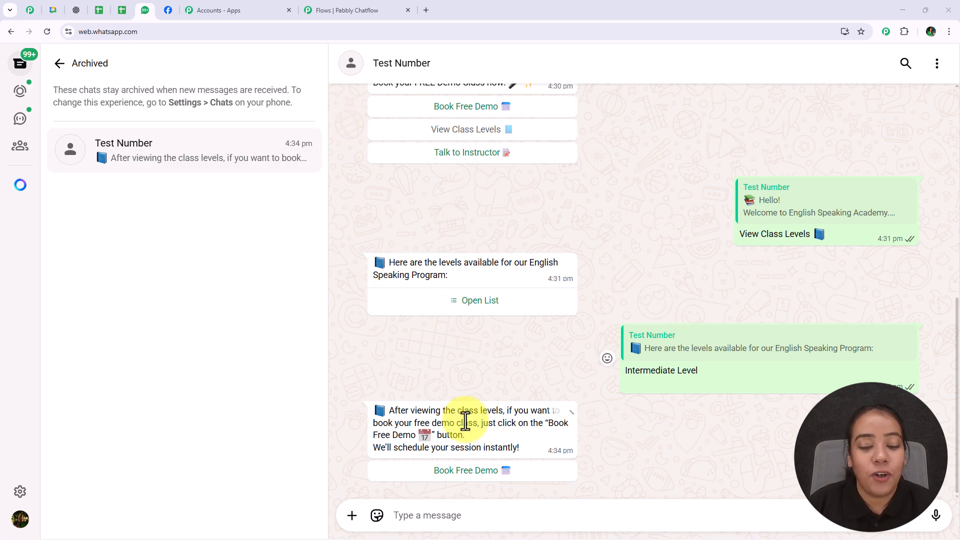
# Request the free demo booking in the chat and answer the preferred time slot question with "Morning".
pyautogui.click(467, 472)
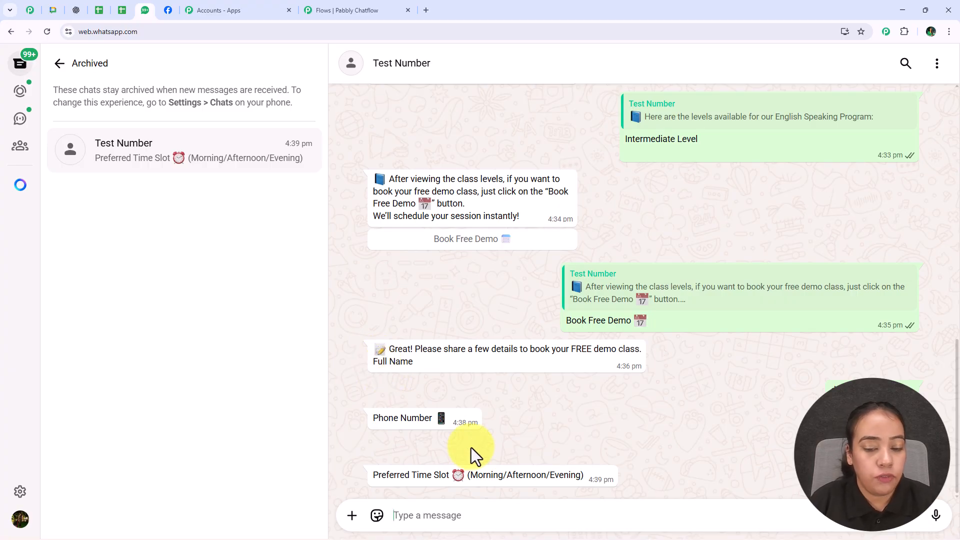
pyautogui.write('Morning')
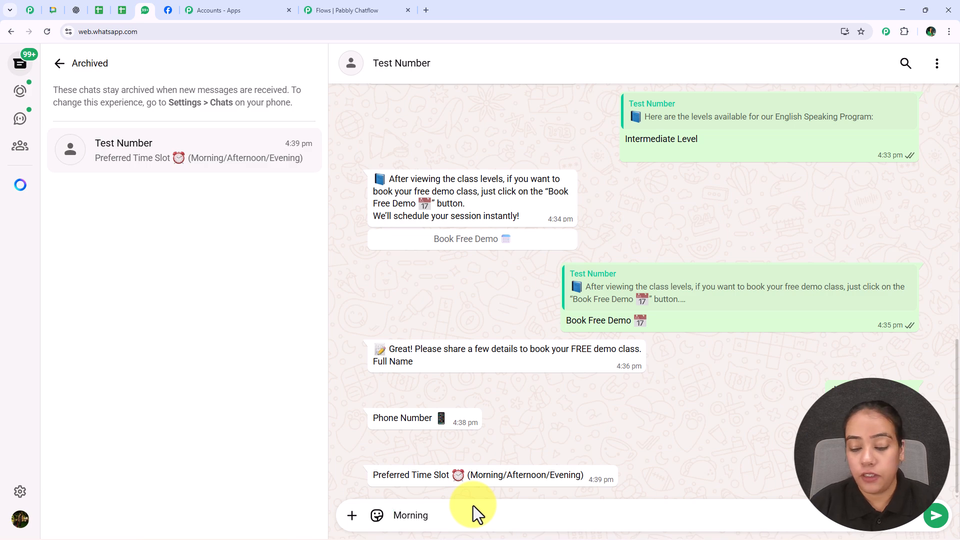
pyautogui.press('Return')
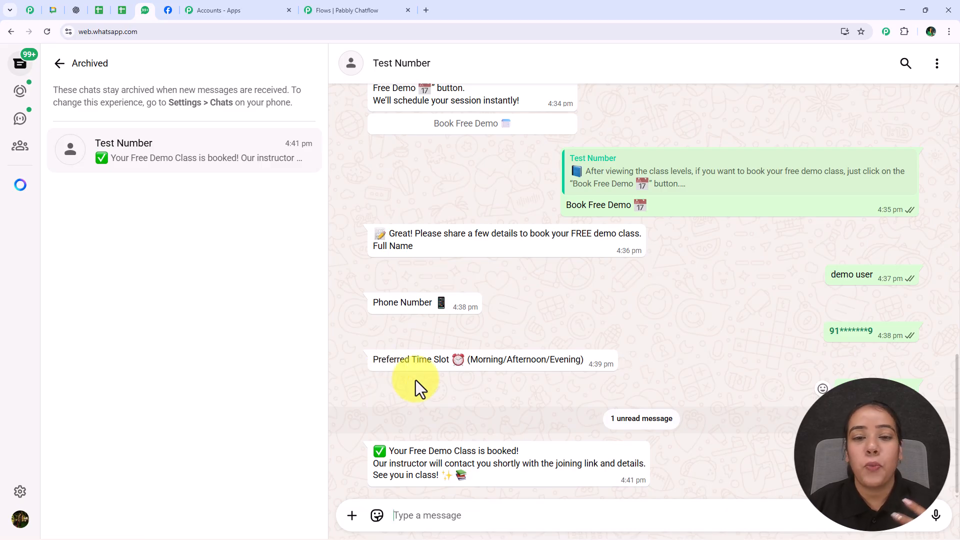
pyautogui.scroll(1, 416, 380)
pyautogui.scroll(-1, 415, 380)
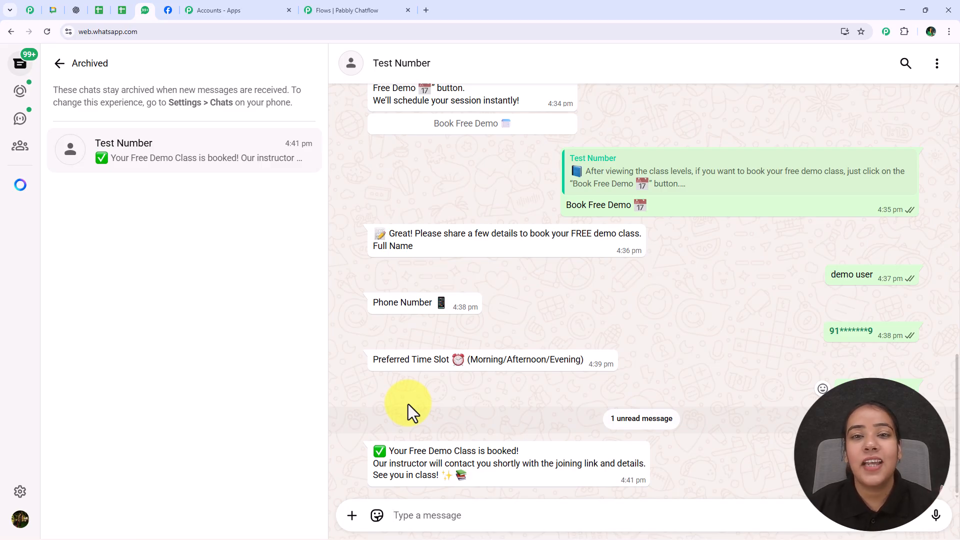
# Open the Pabbly Chatflow website in a new browser tab, with a brief look at the Pabbly Community page.
pyautogui.click(425, 10)
pyautogui.write('p')
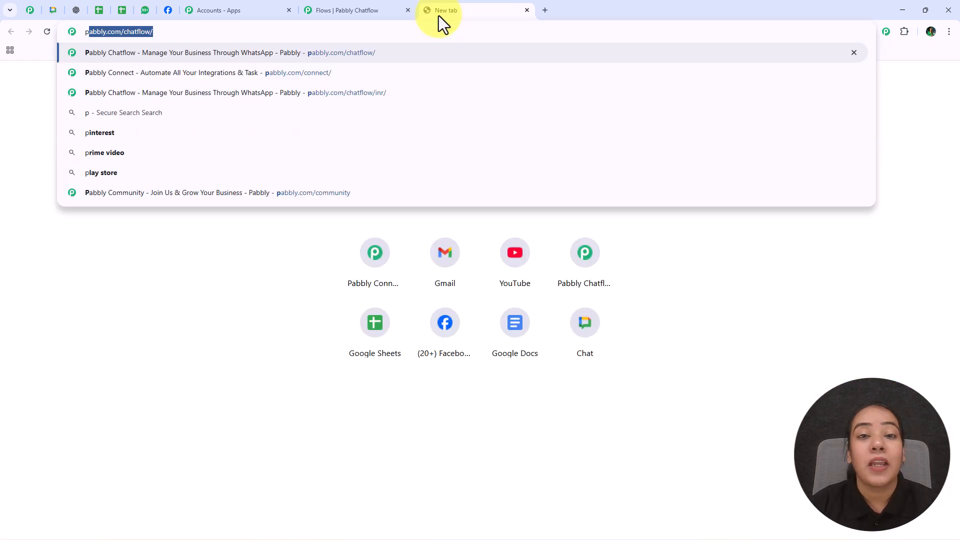
pyautogui.press('Return')
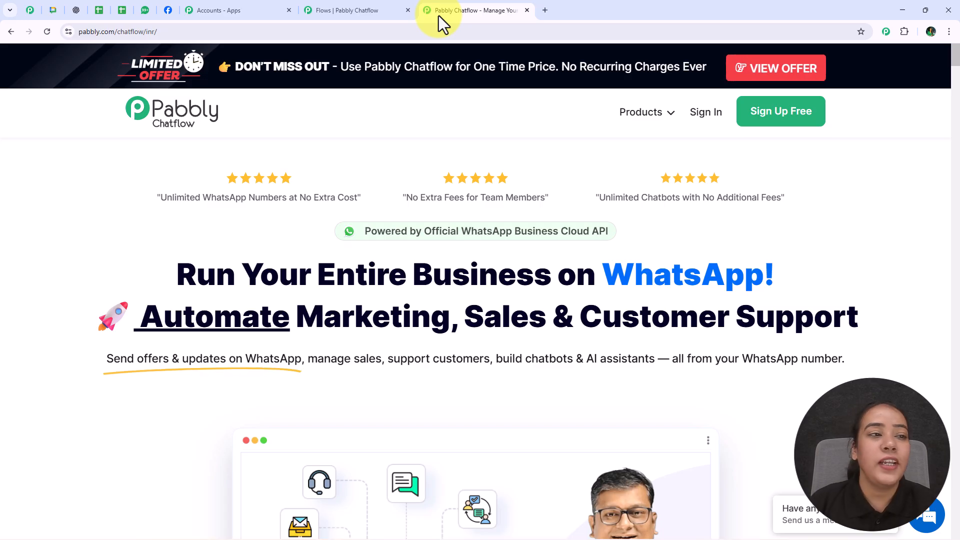
pyautogui.click(27, 8)
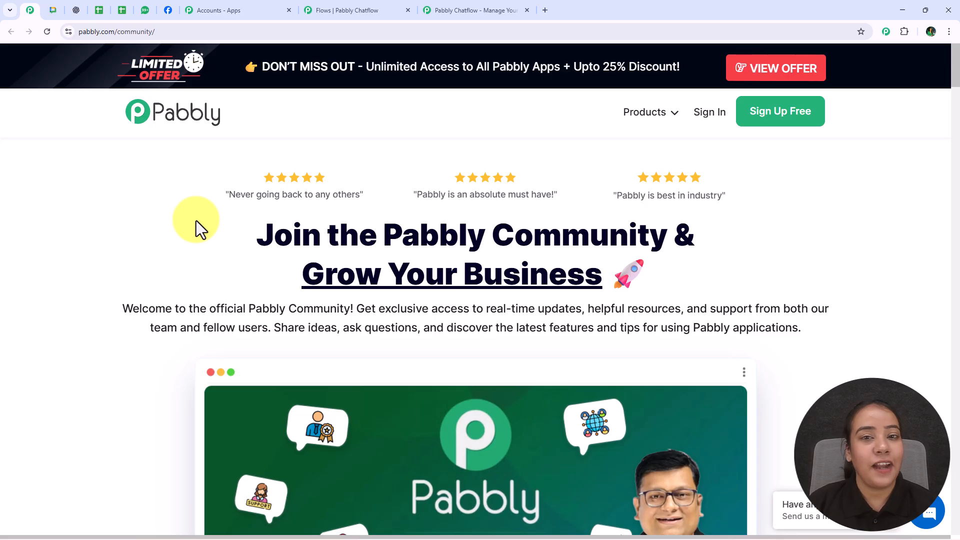
pyautogui.click(496, 3)
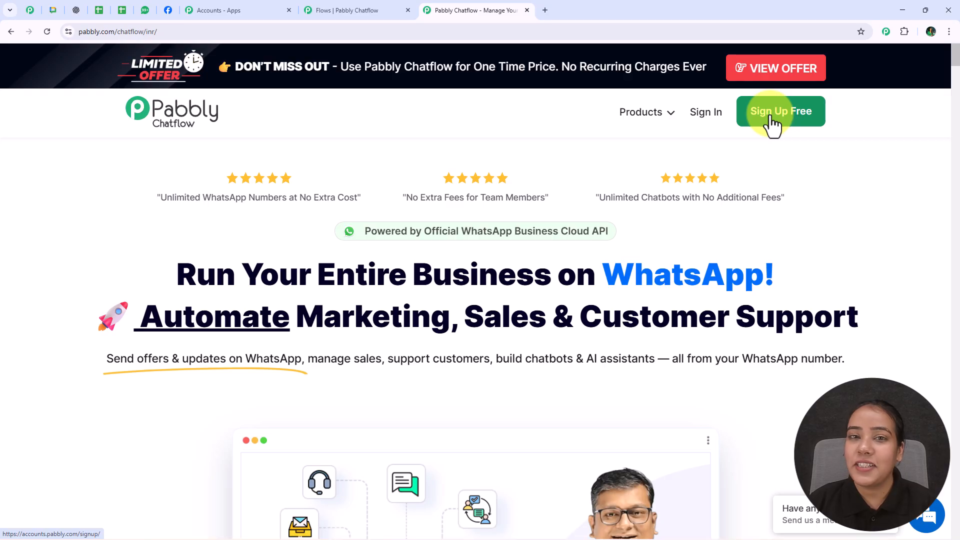
# Sign in to Pabbly, access Pabbly Chatflow and check the connection options for adding a WhatsApp number.
pyautogui.click(718, 122)
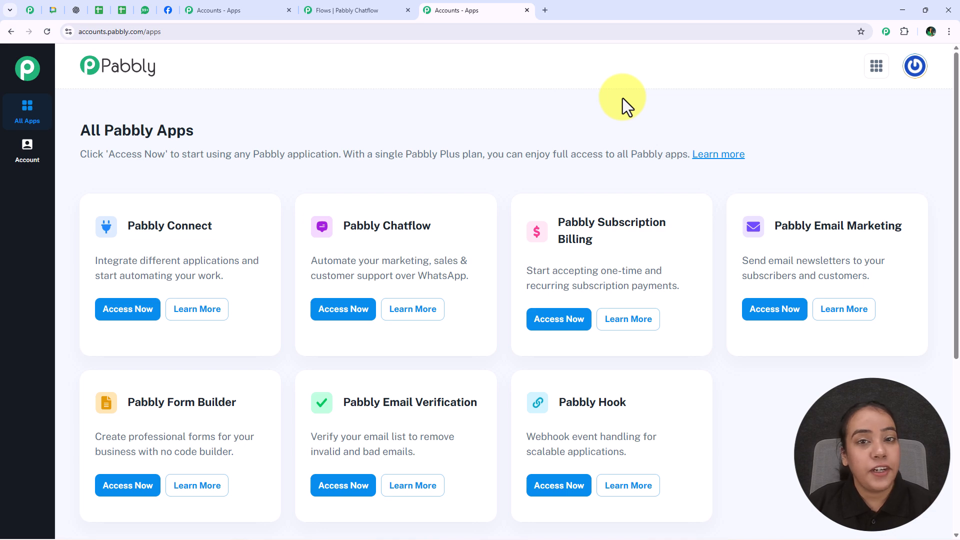
pyautogui.click(358, 312)
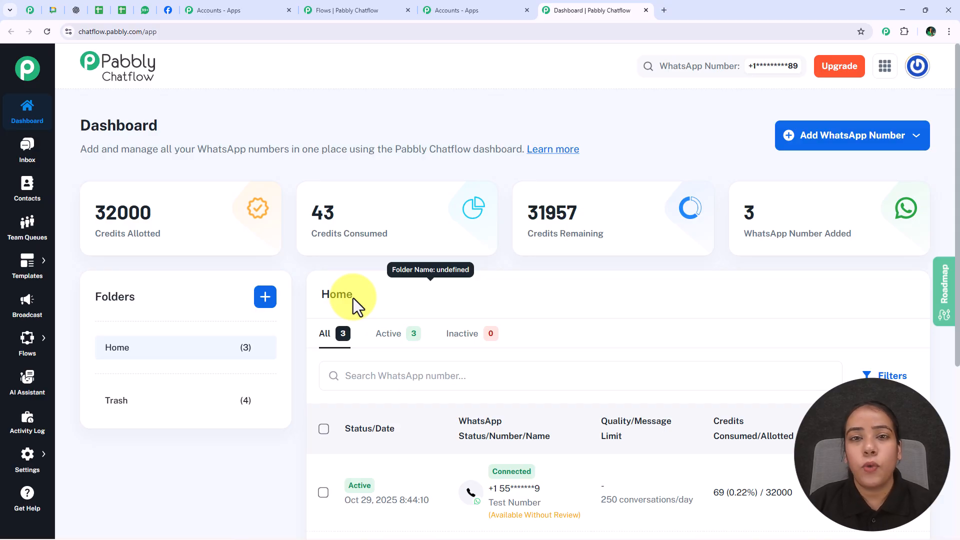
pyautogui.click(839, 144)
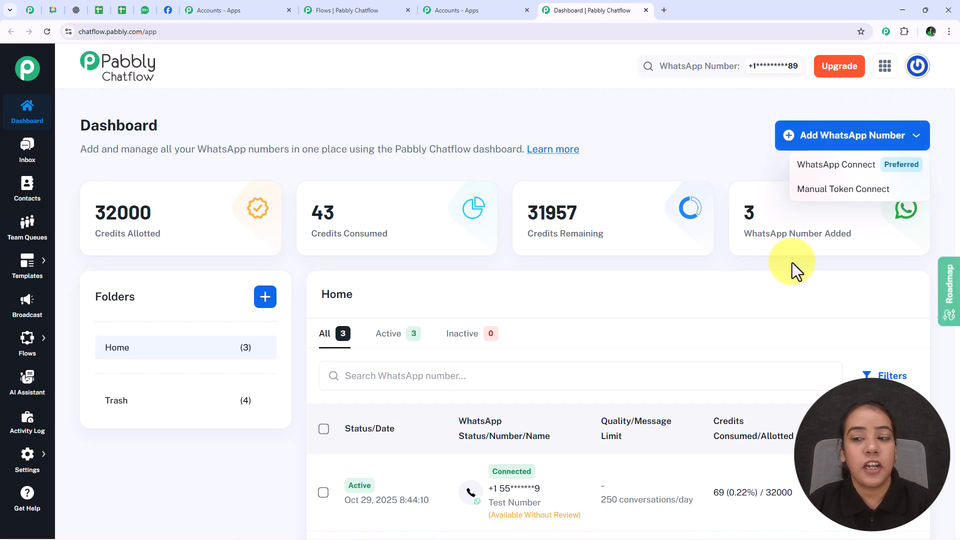
pyautogui.click(745, 158)
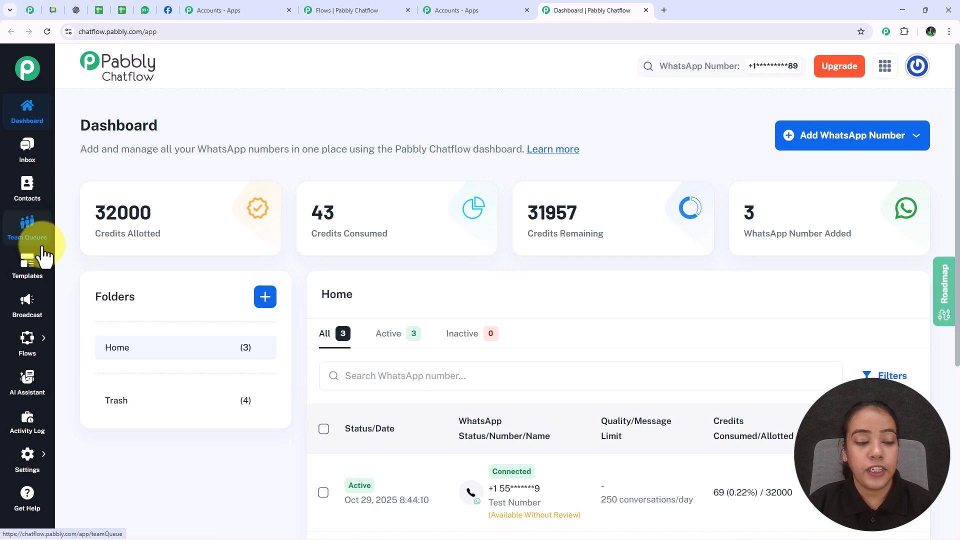
# Create a new flow in the Flow Builder and name it "24/7 Chatbot: Instantly Reply to Every Customer".
pyautogui.moveTo(29, 350)
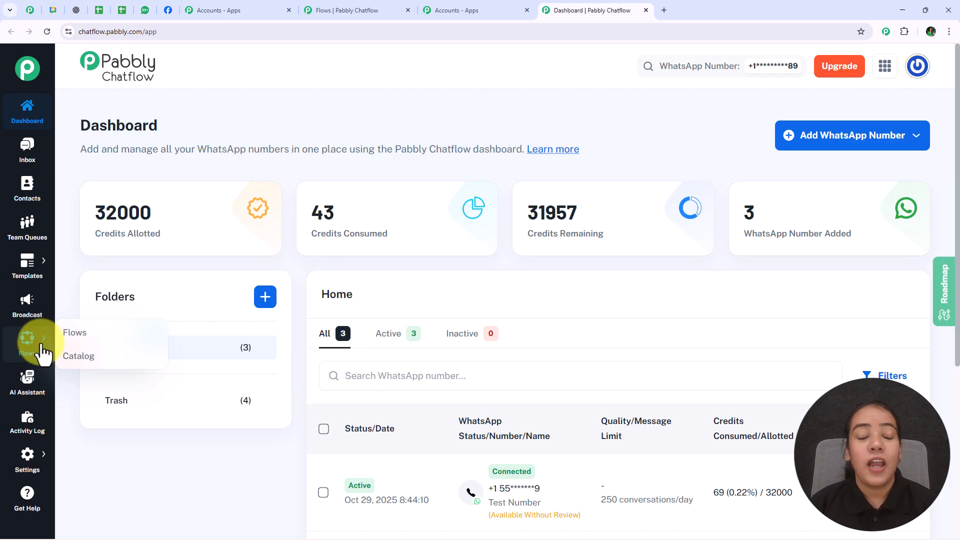
pyautogui.click(71, 336)
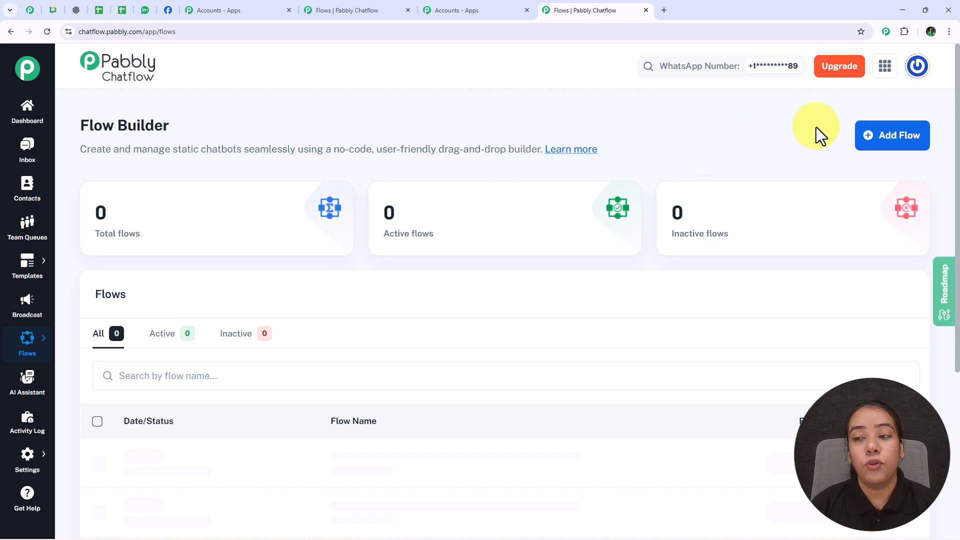
pyautogui.click(880, 145)
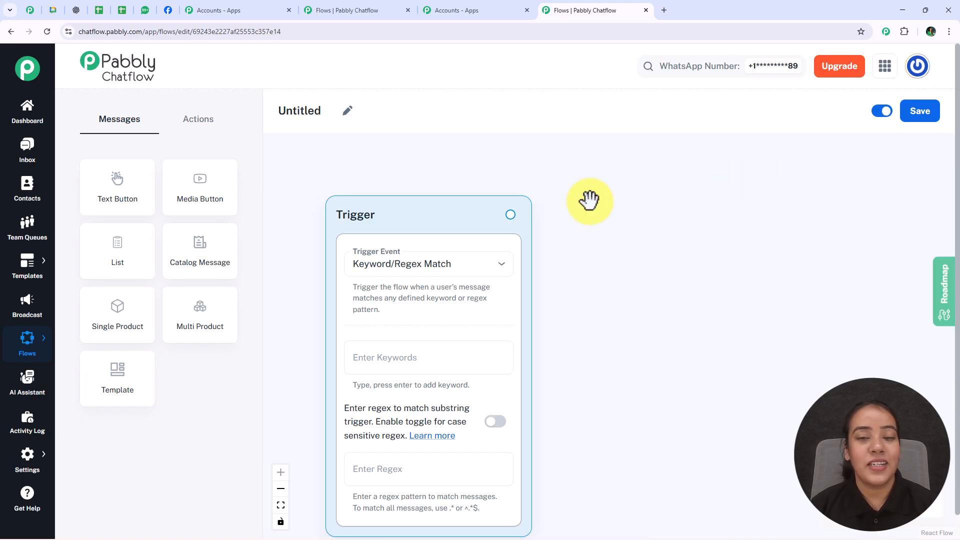
pyautogui.click(347, 110)
pyautogui.hotkey('ctrl', 'a')
pyautogui.write('24/7 Chatbot: Instantly Reply to Every Customer')
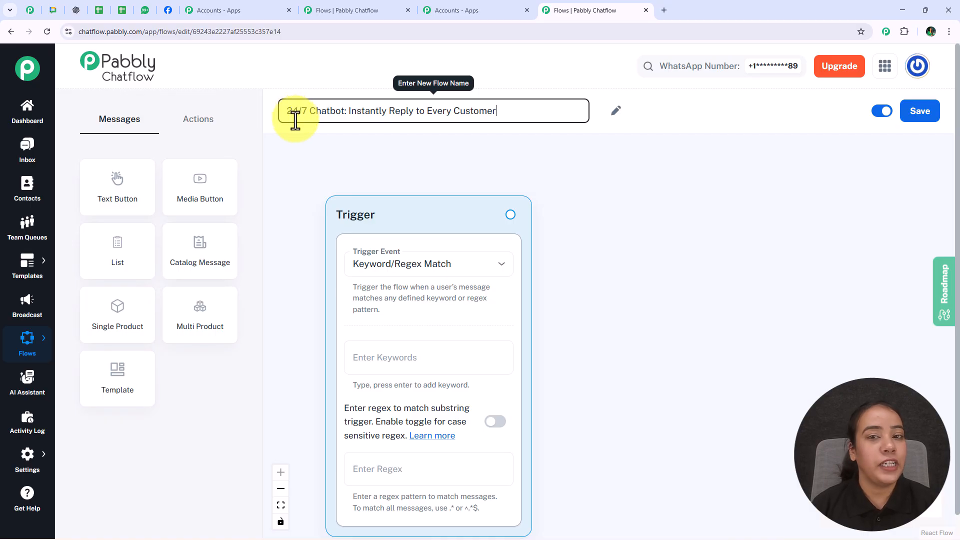
pyautogui.click(364, 64)
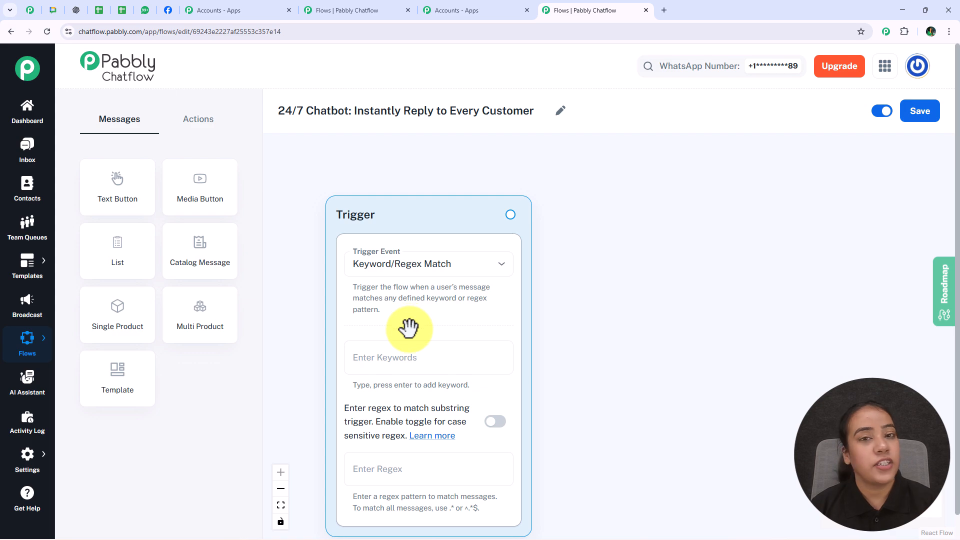
# Review the trigger events, keep Keyword/Regex Match, and add the trigger keywords "Demo Class" and "English Course".
pyautogui.click(482, 276)
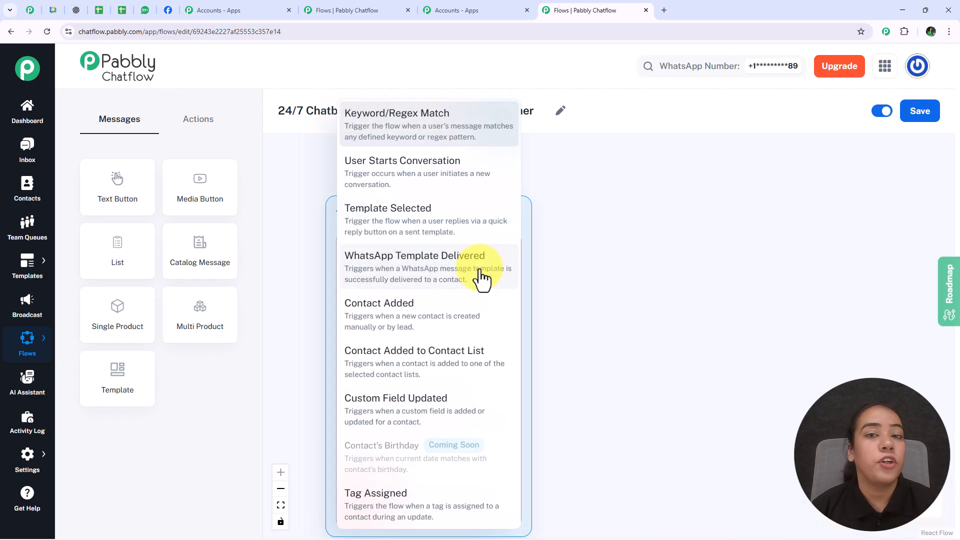
pyautogui.click(524, 286)
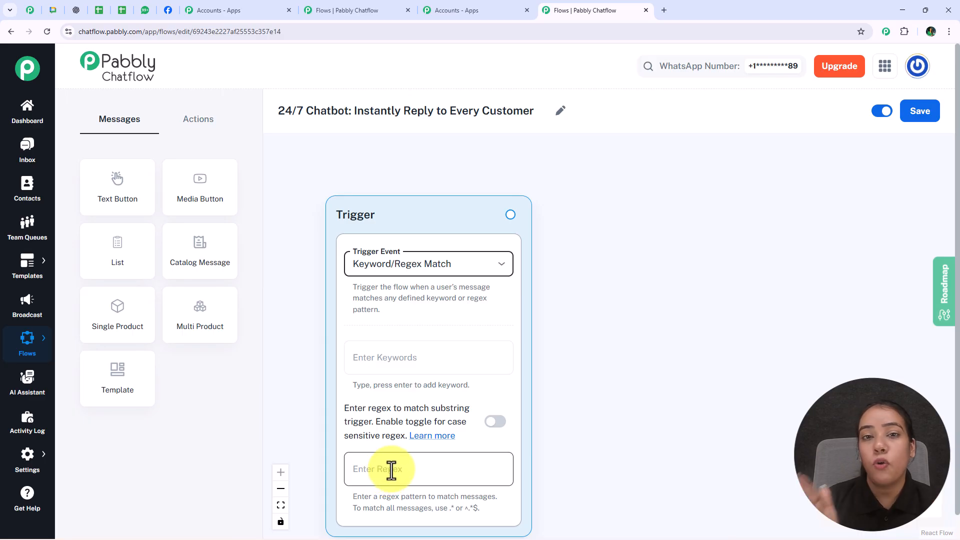
pyautogui.click(380, 365)
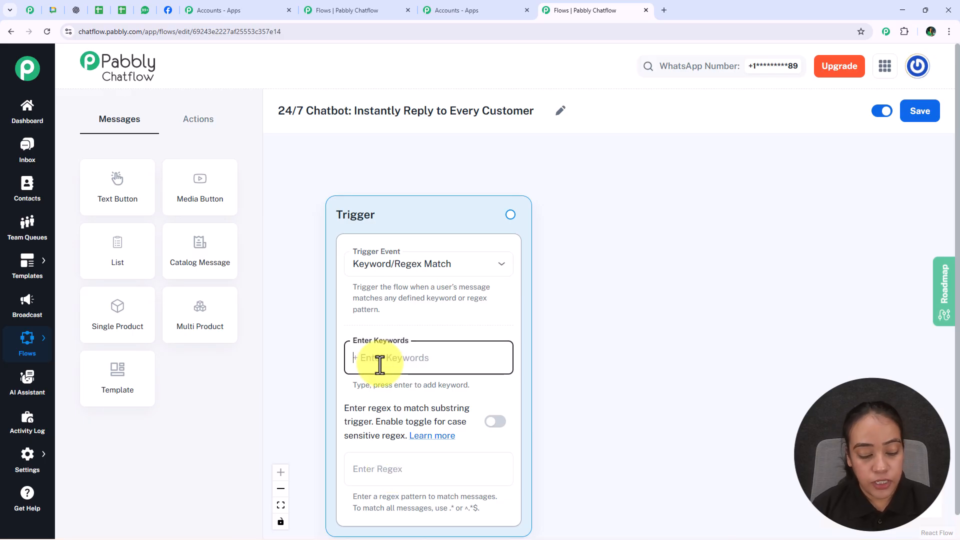
pyautogui.write('Demo Class')
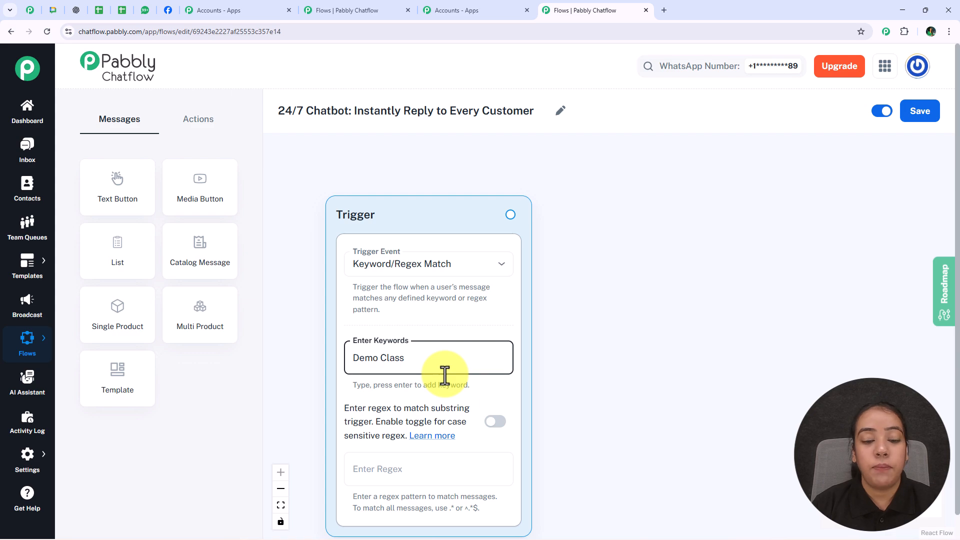
pyautogui.press('Return')
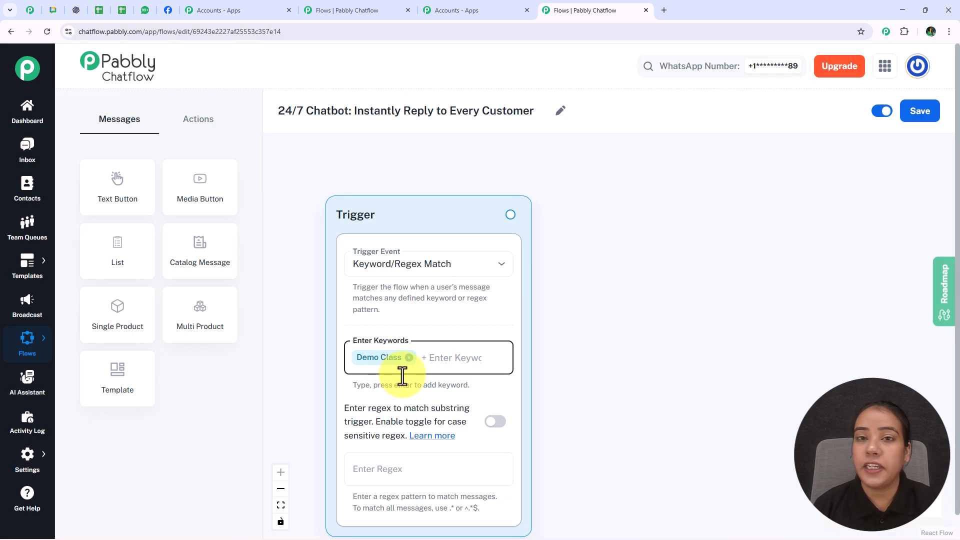
pyautogui.write('English Course')
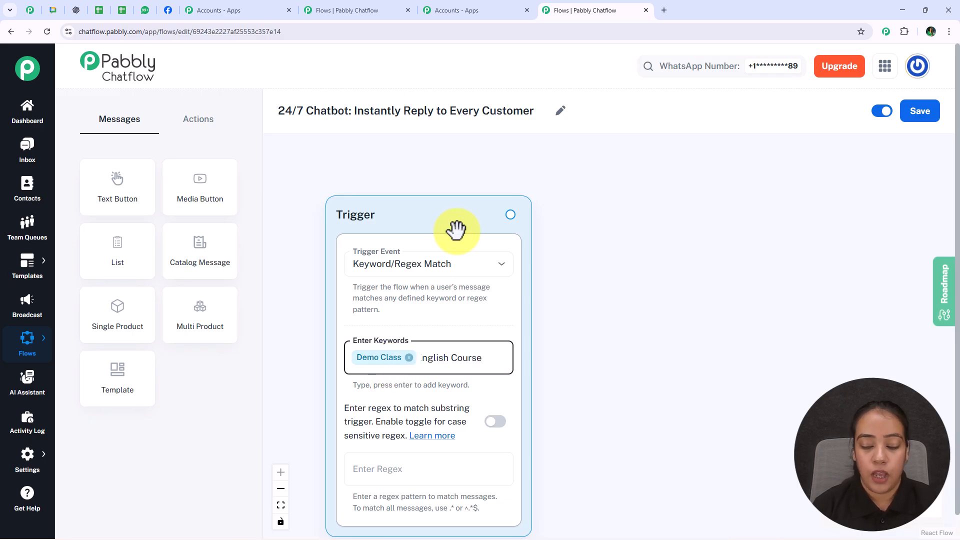
pyautogui.press('Return')
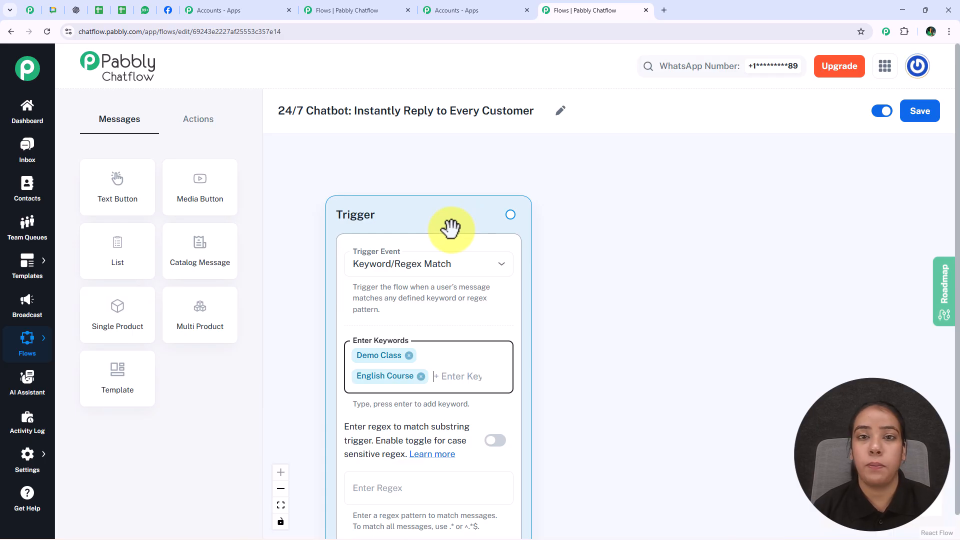
# Add a Media Button message, connect the trigger to it and upload the image OIP (1) from Downloads.
pyautogui.moveTo(192, 196); pyautogui.dragTo(618, 204)
pyautogui.moveTo(513, 215); pyautogui.dragTo(606, 407)
pyautogui.moveTo(600, 322); pyautogui.dragTo(420, 262)
pyautogui.click(524, 338)
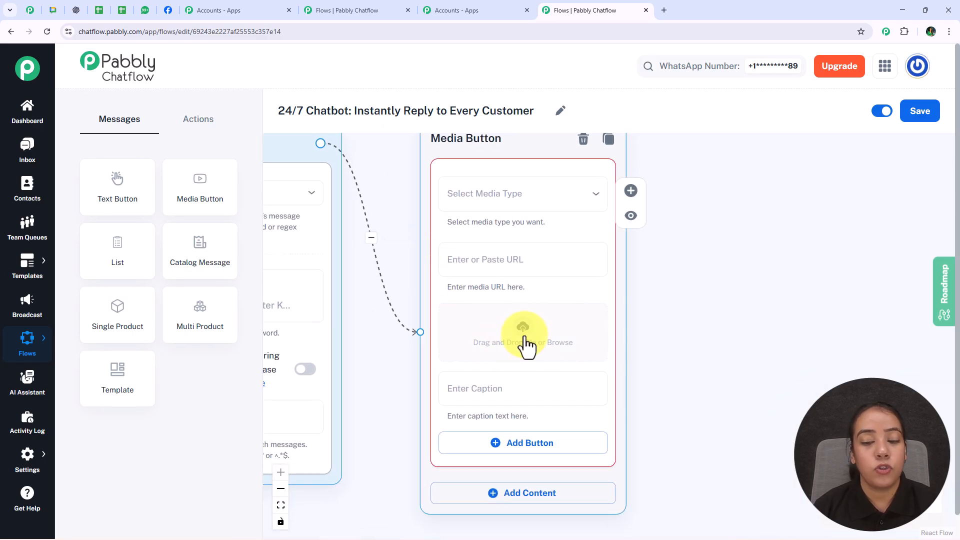
pyautogui.click(129, 96)
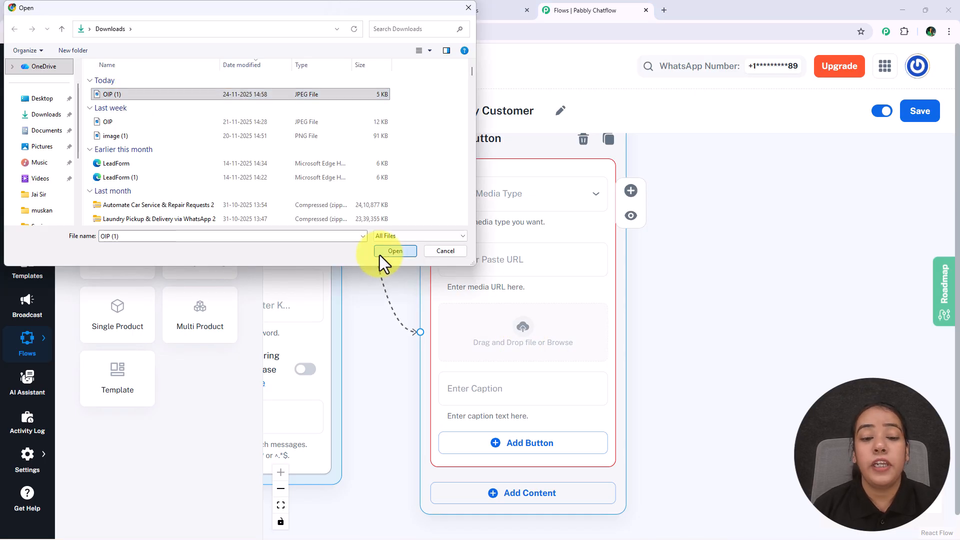
pyautogui.click(390, 251)
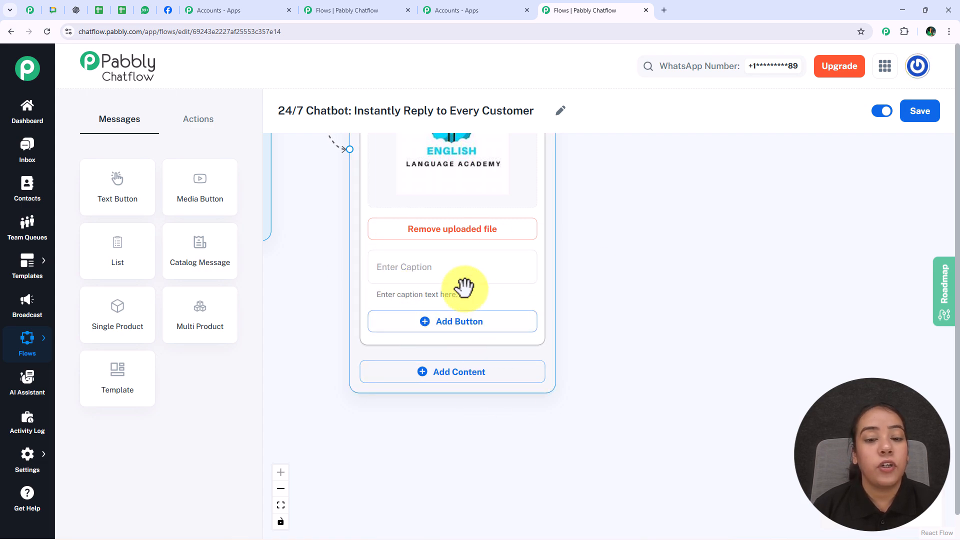
# Add Text Button content below the image, paste the English Speaking Academy welcome message and preview it.
pyautogui.click(456, 384)
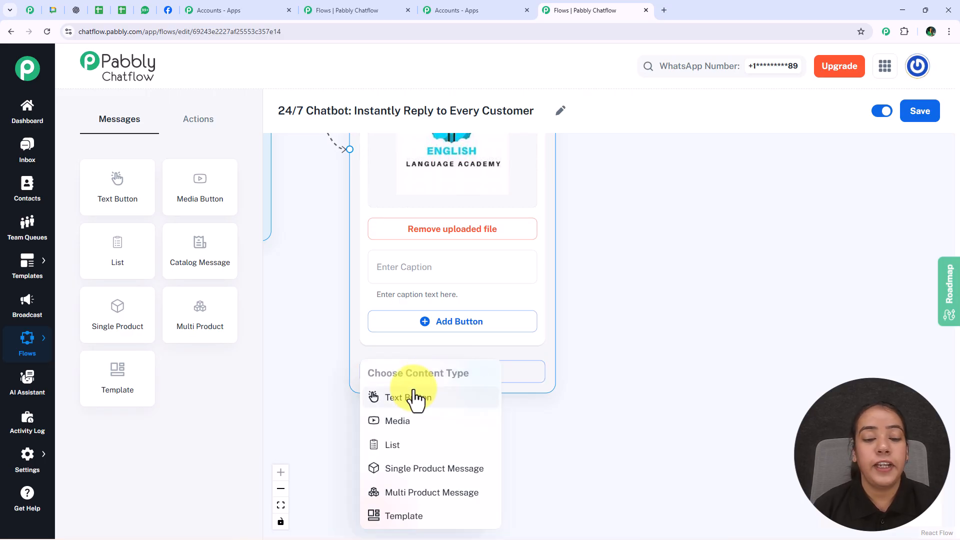
pyautogui.click(414, 403)
pyautogui.click(412, 406)
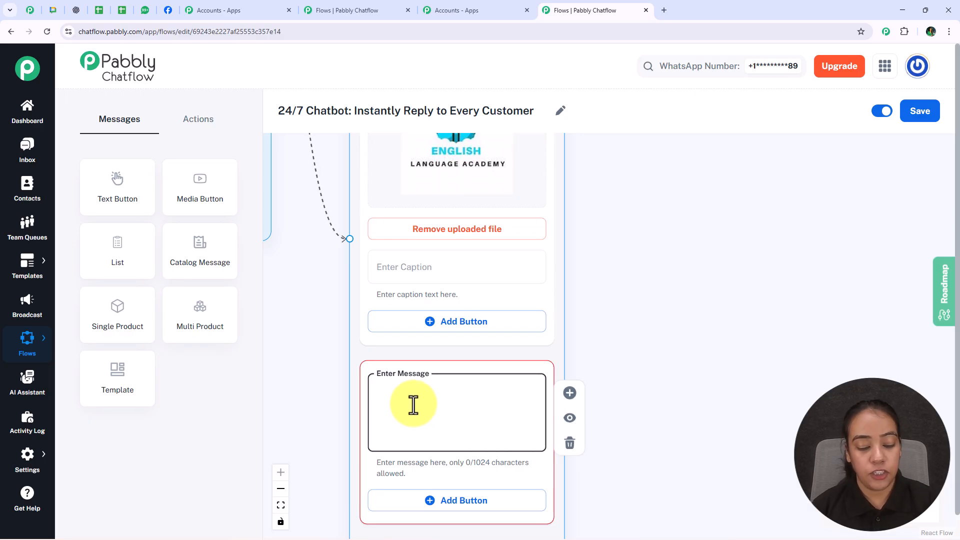
pyautogui.hotkey('ctrl', 'v')
pyautogui.click(570, 418)
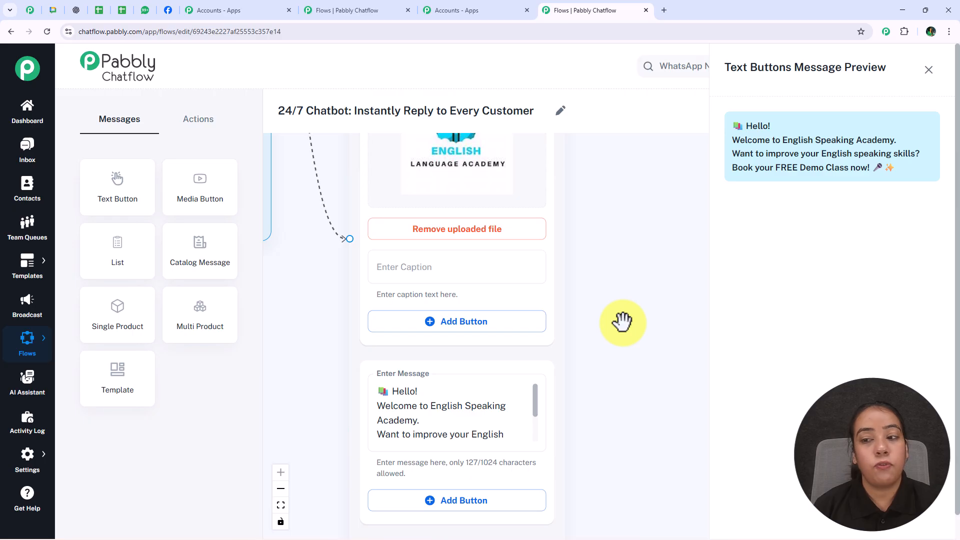
pyautogui.click(929, 70)
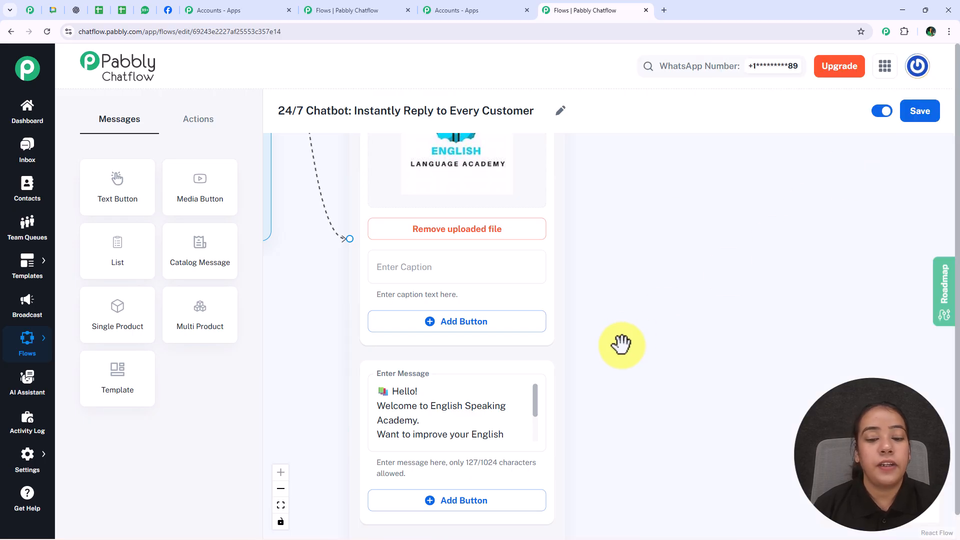
# Add three reply buttons to the welcome message: "View Class Levels 📘", "Book Free Demo 📅" and "Talk to Instructor 📝".
pyautogui.scroll(-5, 622, 343)
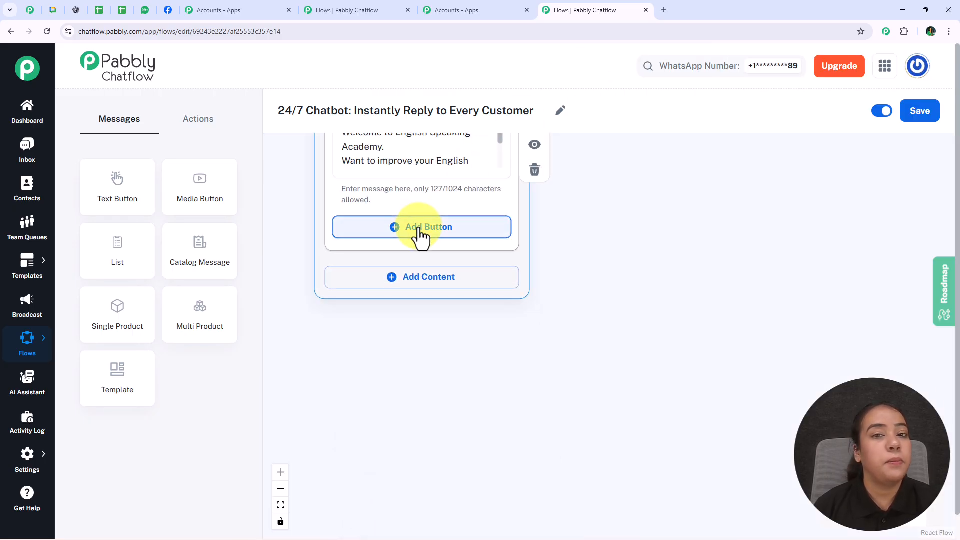
pyautogui.click(420, 228)
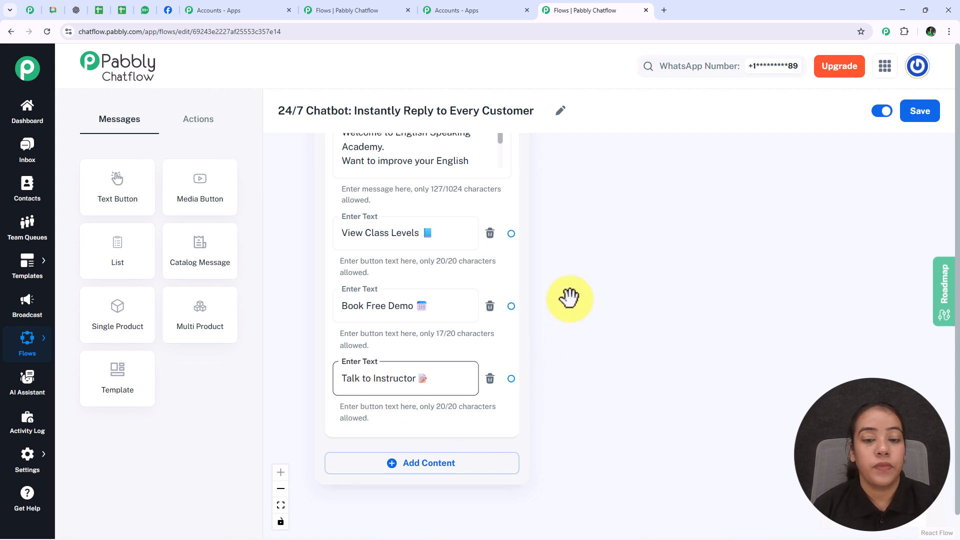
pyautogui.moveTo(569, 295); pyautogui.dragTo(557, 347)
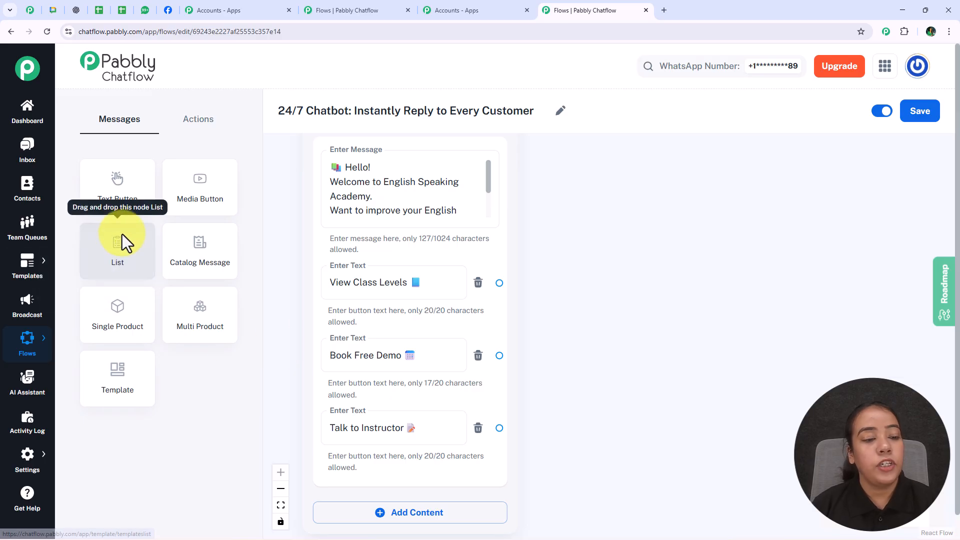
# Add a List message node beside the welcome message and connect the View Class Levels button to it.
pyautogui.moveTo(114, 247); pyautogui.dragTo(610, 169)
pyautogui.moveTo(587, 177); pyautogui.dragTo(517, 256)
pyautogui.moveTo(593, 273); pyautogui.dragTo(575, 137)
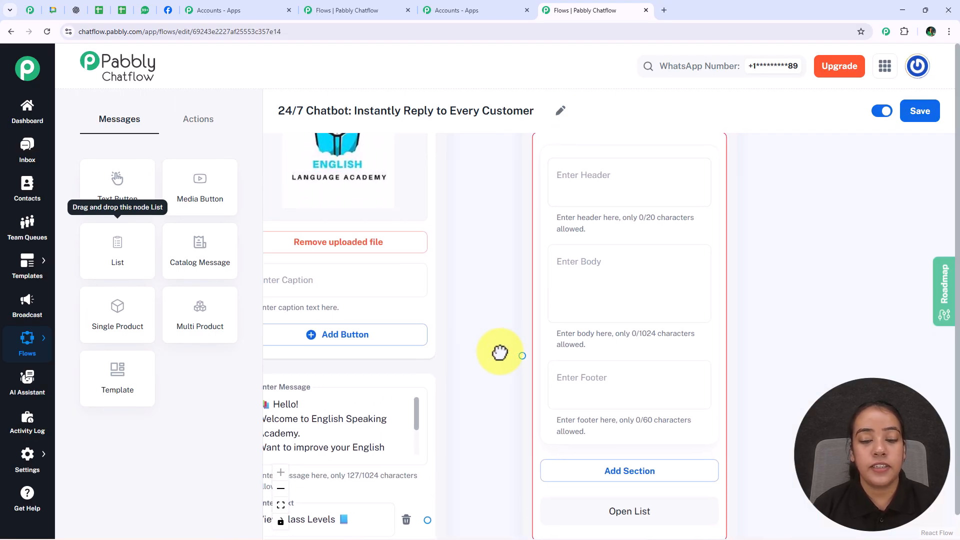
pyautogui.moveTo(504, 353); pyautogui.dragTo(439, 208)
pyautogui.moveTo(357, 378); pyautogui.dragTo(452, 215)
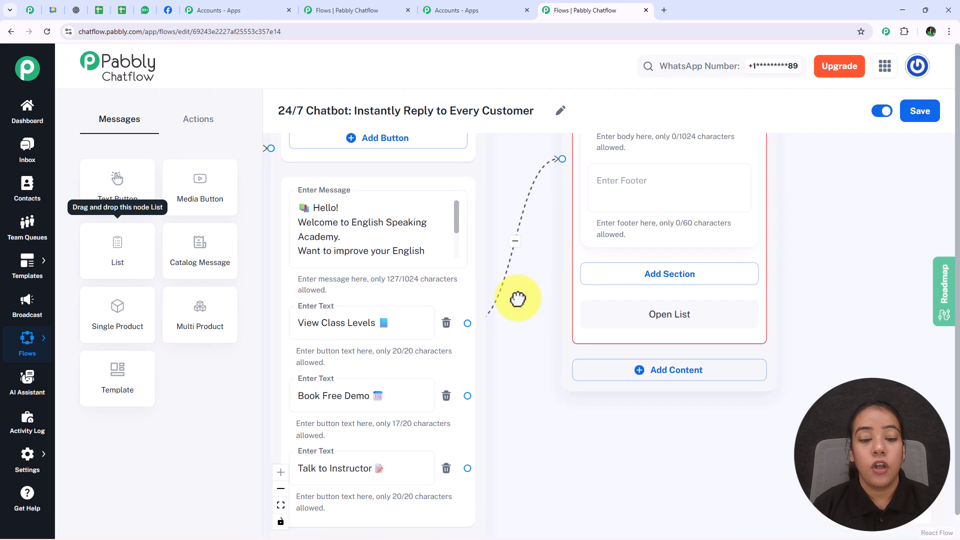
pyautogui.moveTo(518, 299); pyautogui.dragTo(340, 526)
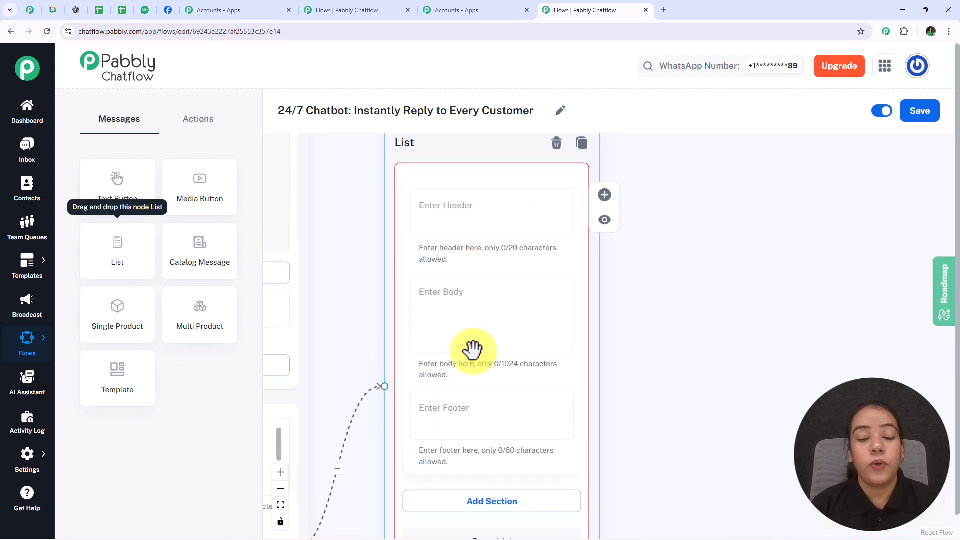
# Set the list body to "📘 Here are the levels available for our English Speaking Program:" and add a section titled "English Academy".
pyautogui.click(482, 334)
pyautogui.write('📘 Here are the levels available for our English Speaking Program:')
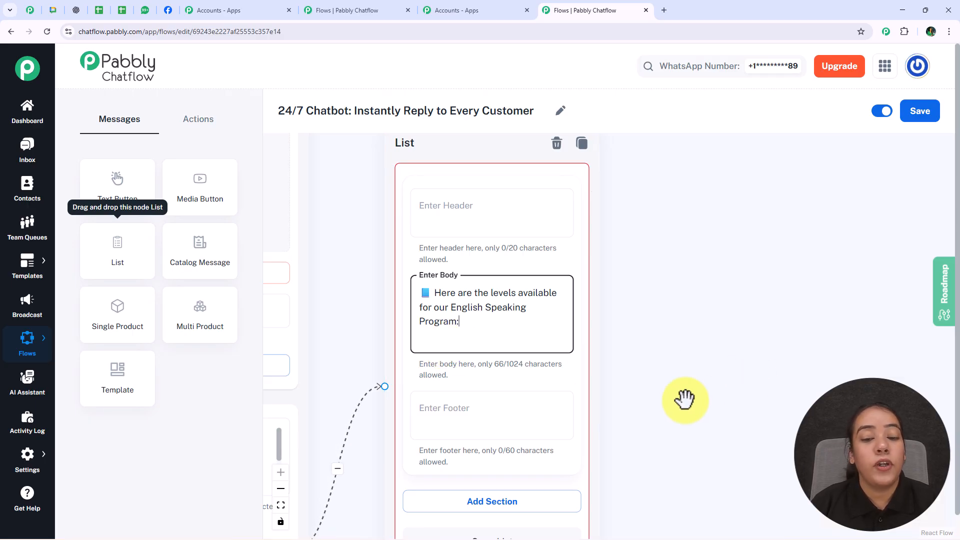
pyautogui.moveTo(670, 415); pyautogui.dragTo(656, 132)
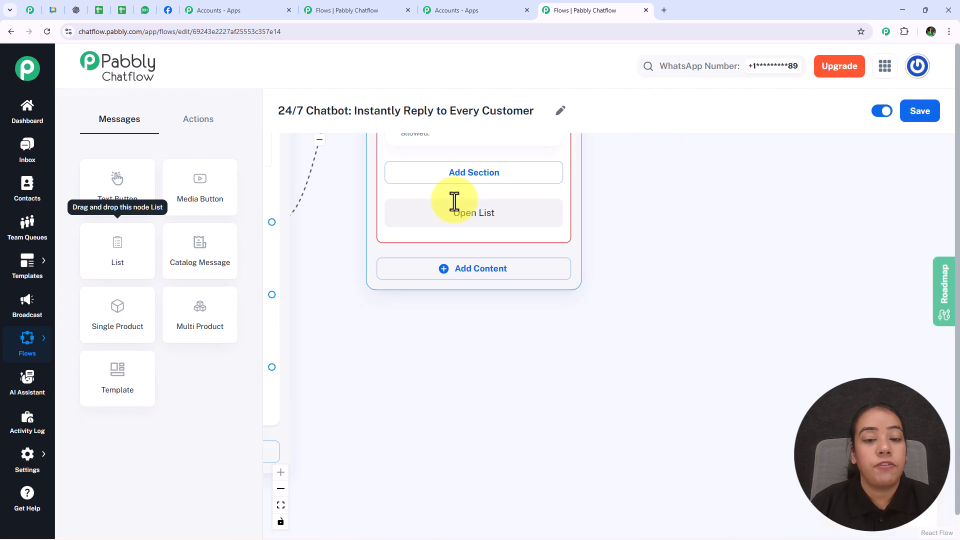
pyautogui.click(472, 175)
pyautogui.click(454, 202)
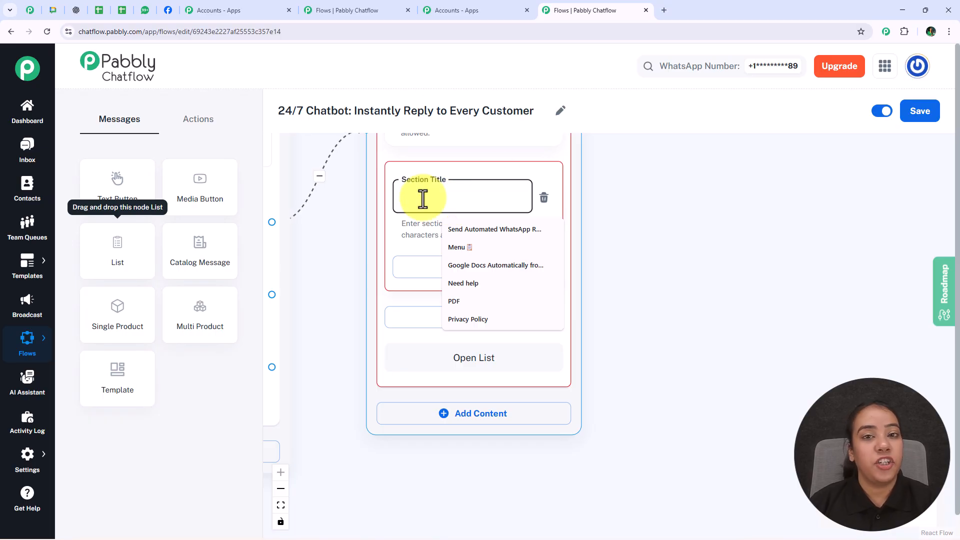
pyautogui.write('English Academy')
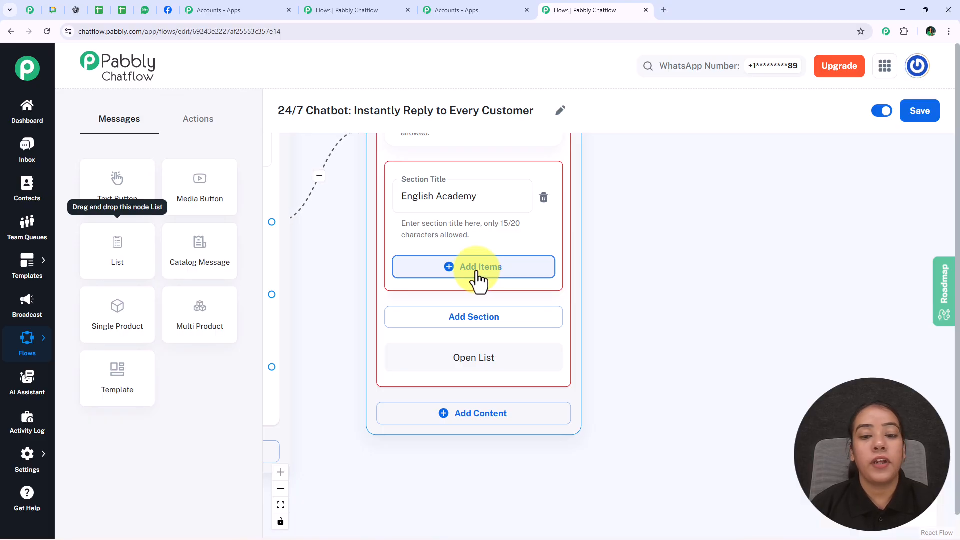
# Add the items "Beginner Level", "Intermediate Level" and "Advanced Level" to the English Academy section.
pyautogui.click(476, 273)
pyautogui.click(458, 282)
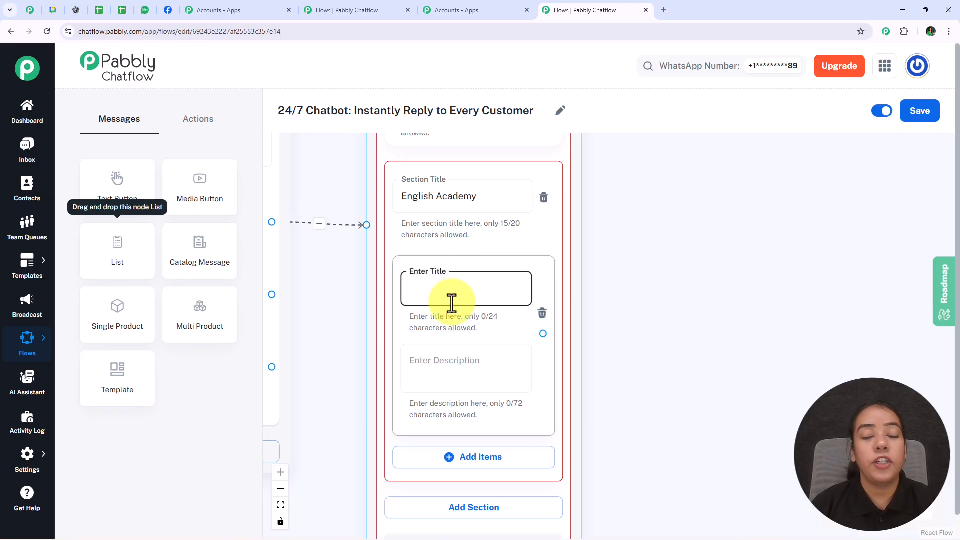
pyautogui.write('Beginner Level')
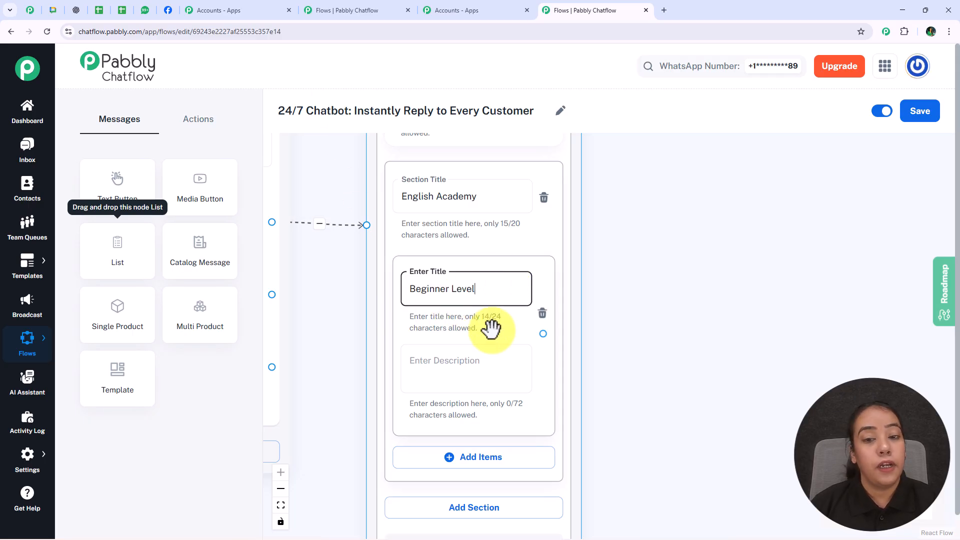
pyautogui.scroll(-5, 508, 287)
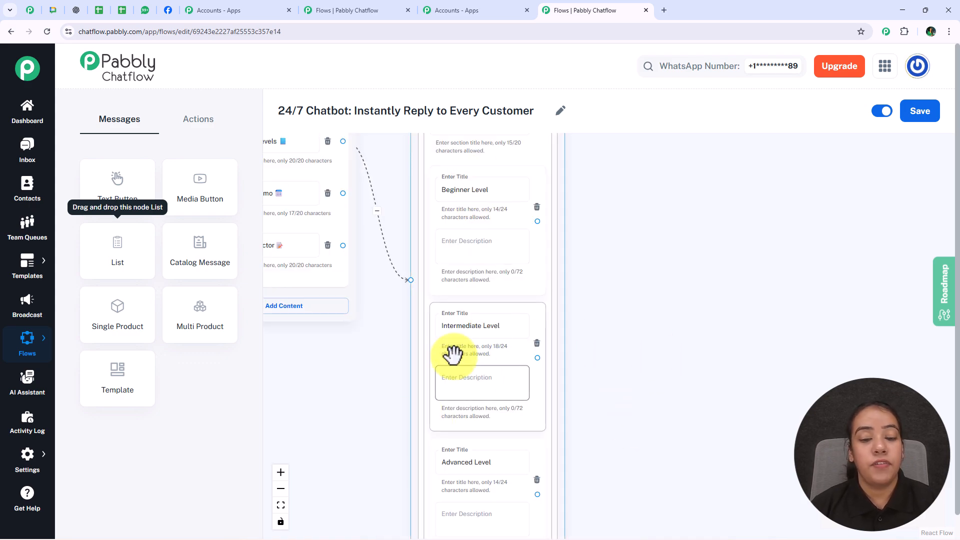
# Add a Set Custom Field action beside the list and connect the Beginner Level item to it.
pyautogui.moveTo(601, 425); pyautogui.dragTo(609, 483)
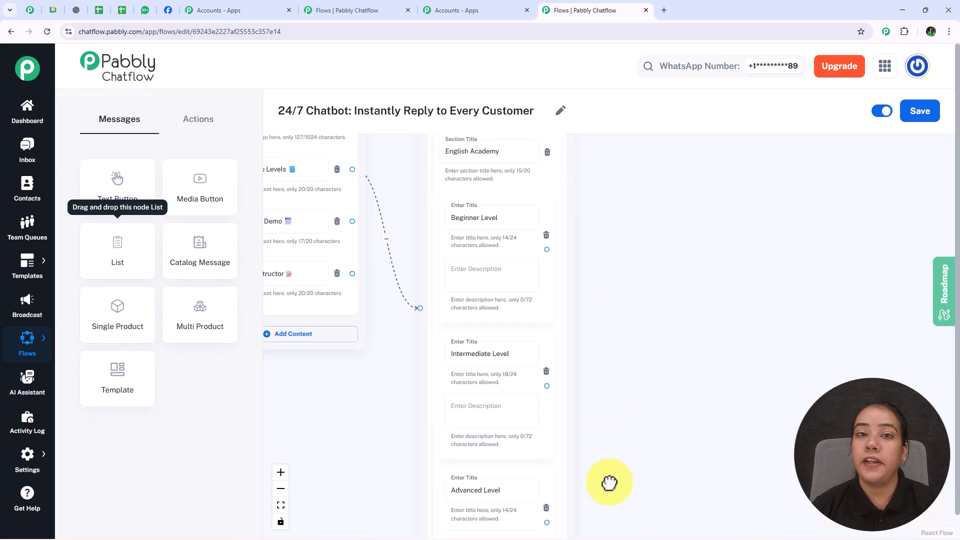
pyautogui.moveTo(613, 338); pyautogui.dragTo(584, 439)
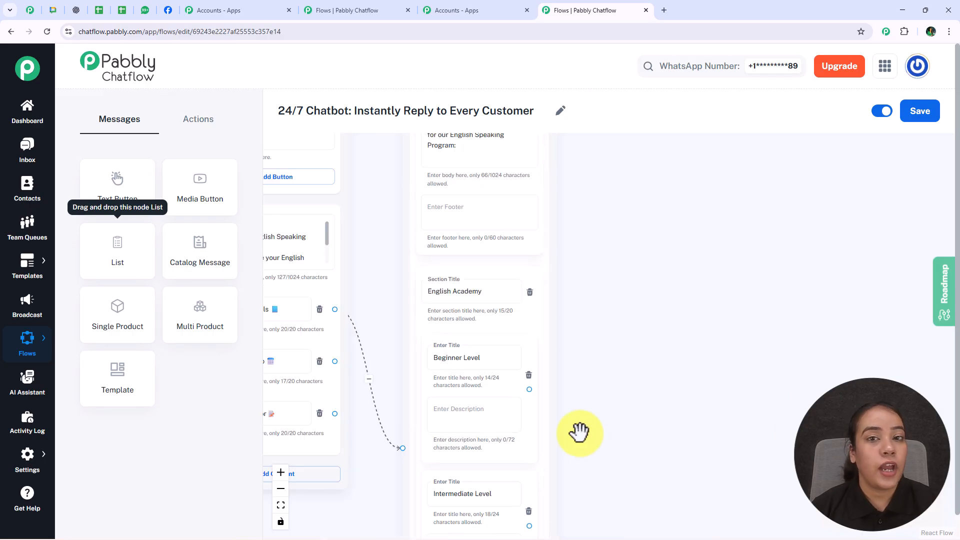
pyautogui.click(201, 122)
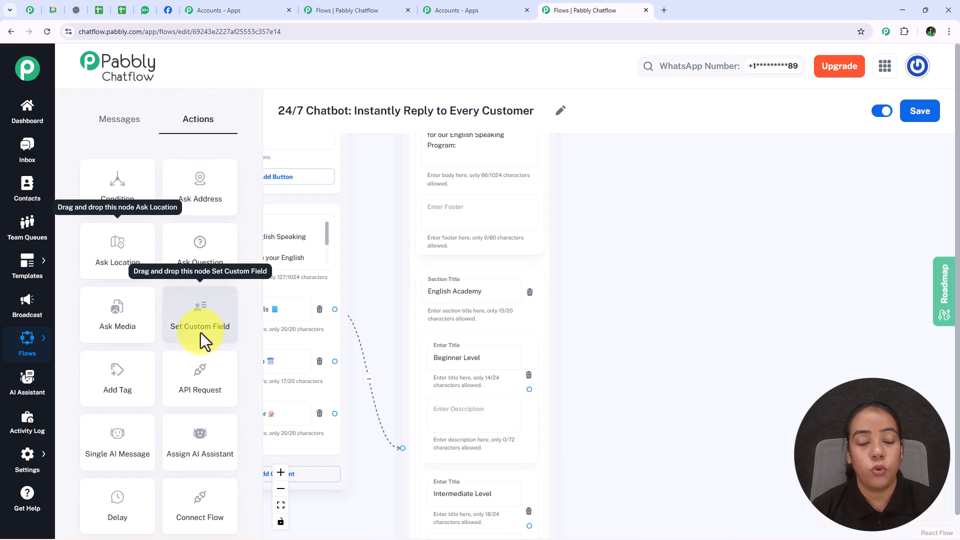
pyautogui.moveTo(200, 332); pyautogui.dragTo(659, 289)
pyautogui.moveTo(611, 347); pyautogui.dragTo(517, 227)
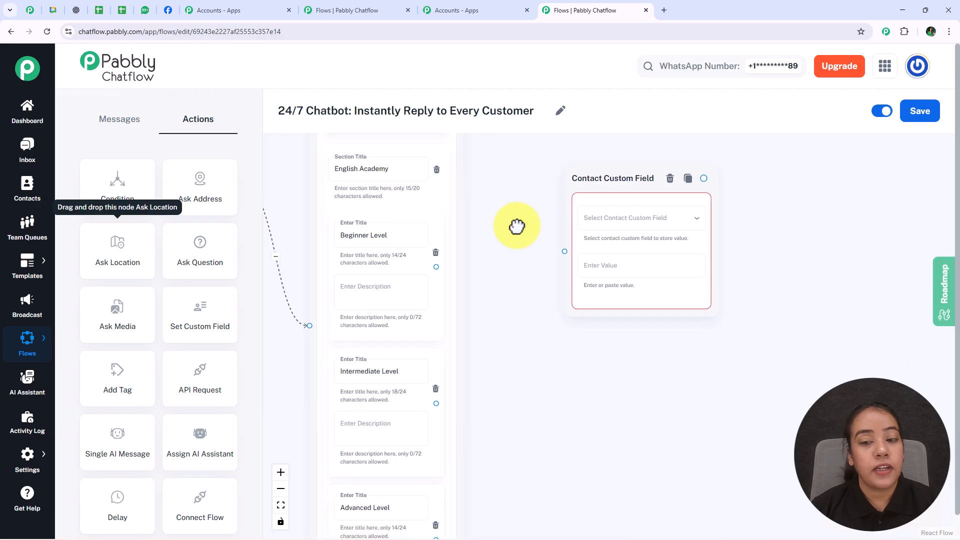
pyautogui.moveTo(437, 268); pyautogui.dragTo(560, 253)
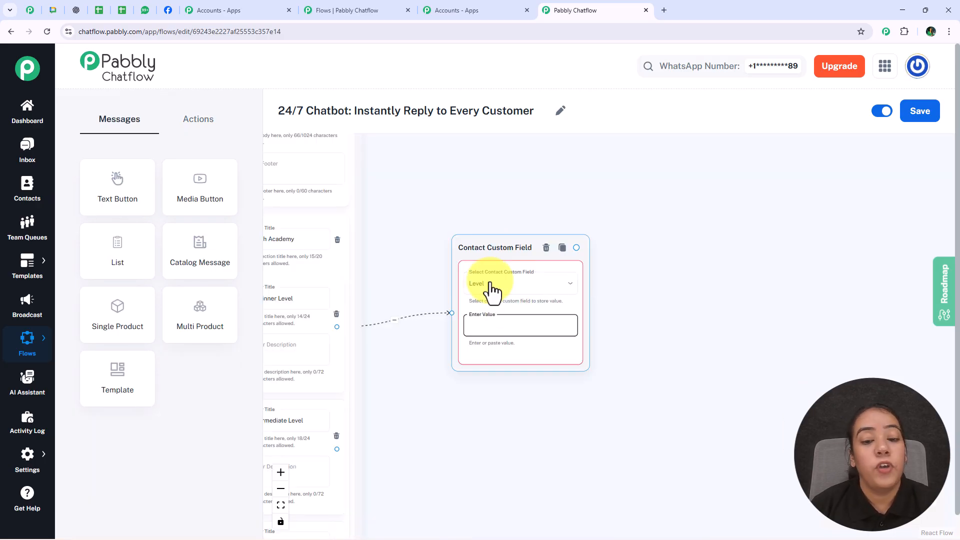
# Store "Beginner Level" in the Level custom field, and add connected Level field nodes for "Intermediate Level" and "Advanced Level".
pyautogui.click(492, 288)
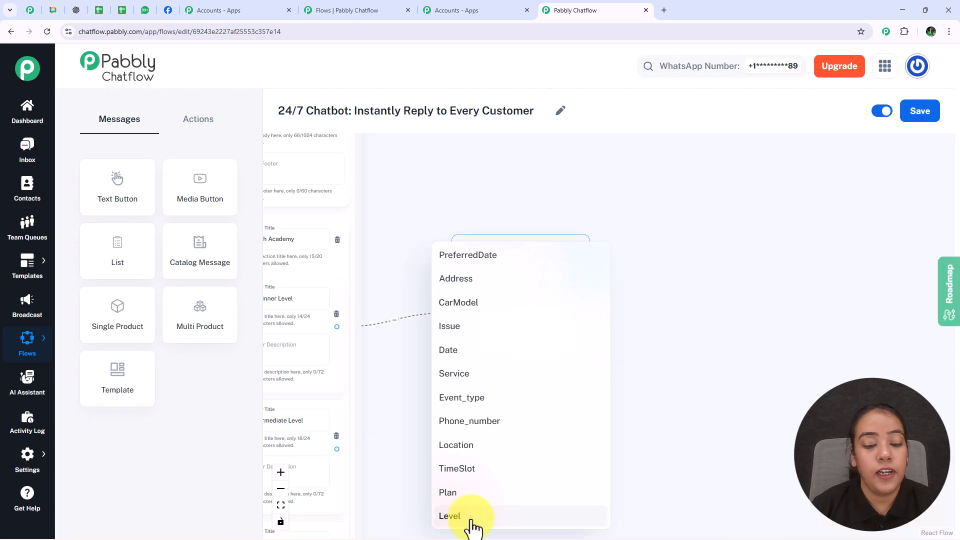
pyautogui.click(450, 515)
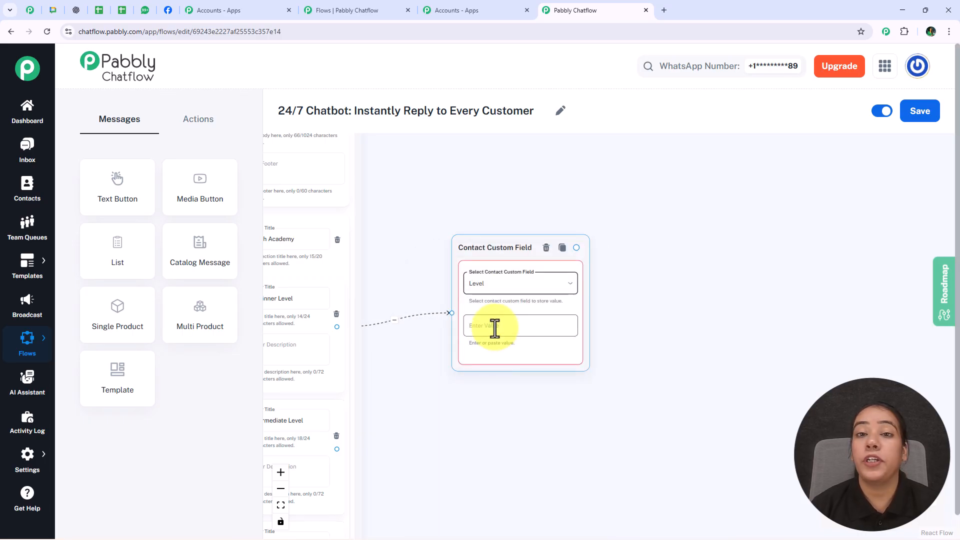
pyautogui.moveTo(397, 385); pyautogui.dragTo(548, 404)
pyautogui.click(419, 308)
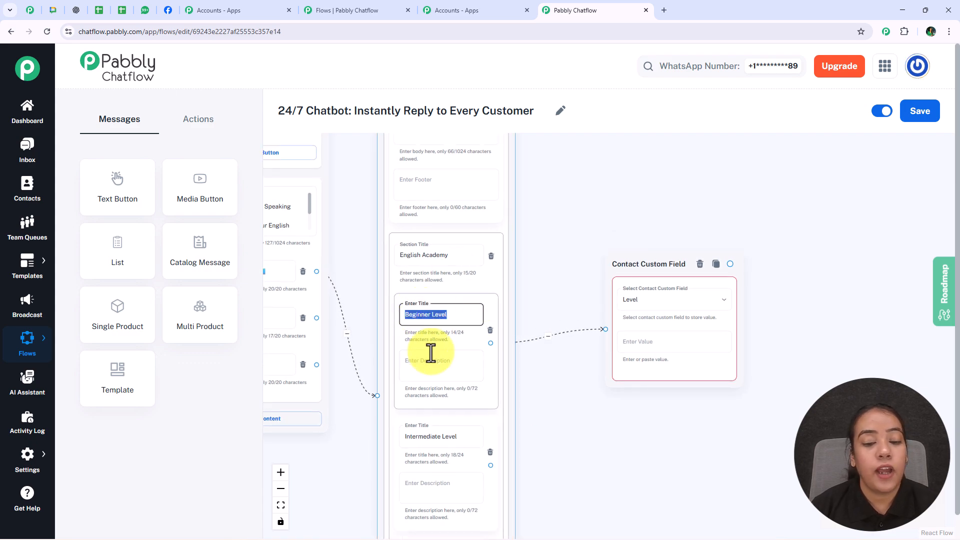
pyautogui.click(661, 345)
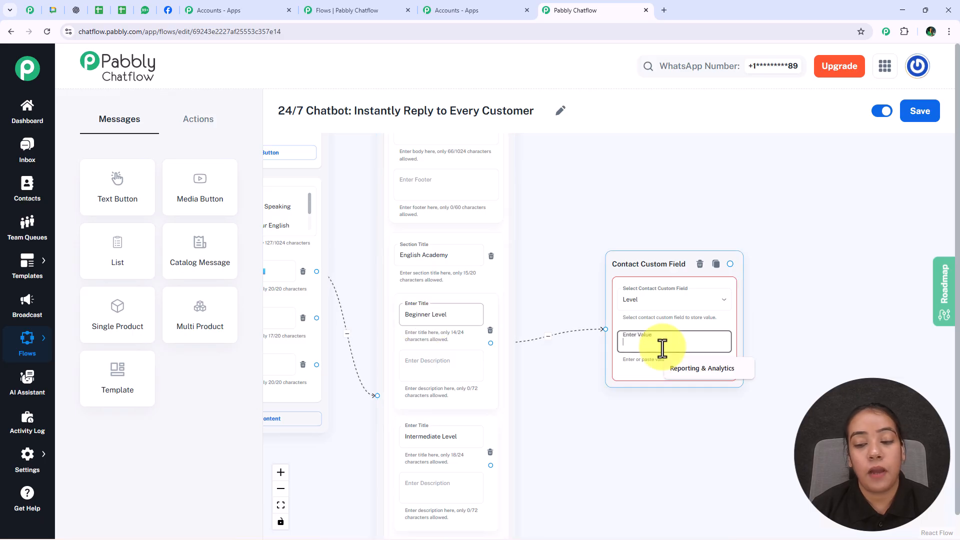
pyautogui.write('Beginner Level')
pyautogui.moveTo(656, 442); pyautogui.dragTo(600, 375)
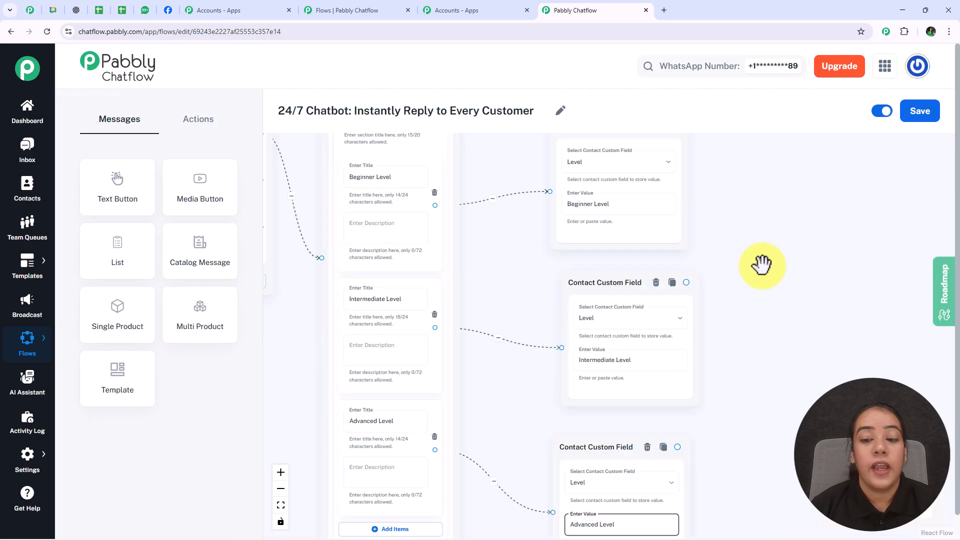
pyautogui.moveTo(754, 268); pyautogui.dragTo(758, 333)
pyautogui.scroll(-3, 753, 323)
pyautogui.click(525, 163)
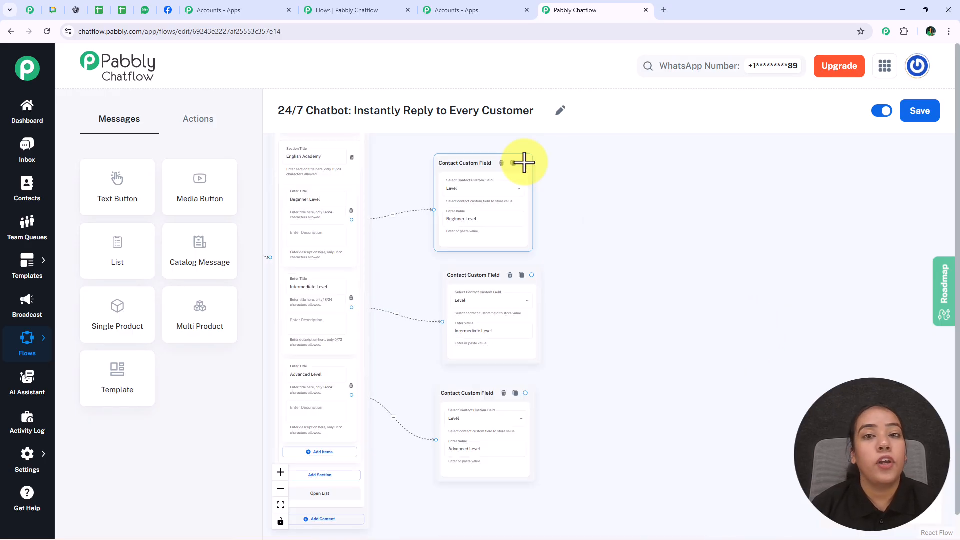
pyautogui.moveTo(524, 163); pyautogui.dragTo(620, 215)
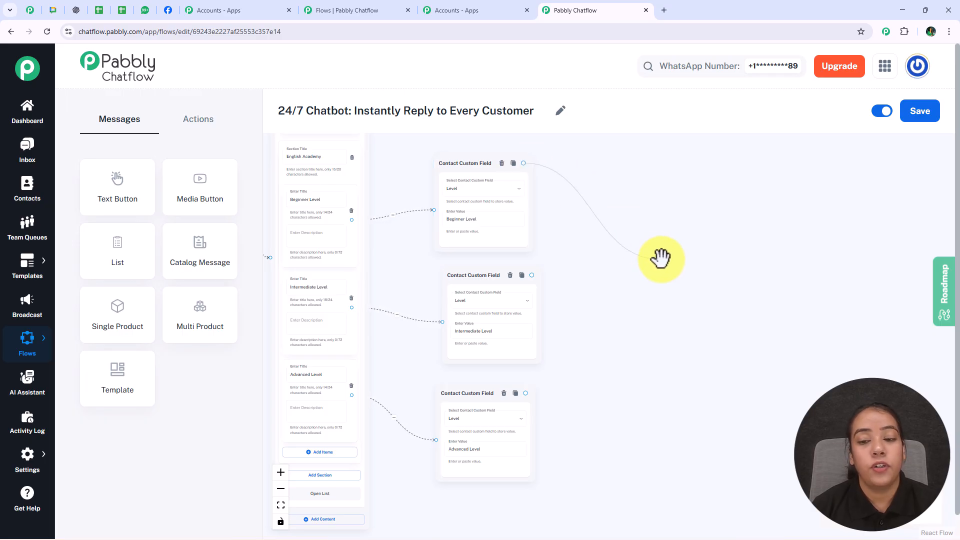
pyautogui.moveTo(660, 258); pyautogui.dragTo(661, 260)
pyautogui.click(653, 279)
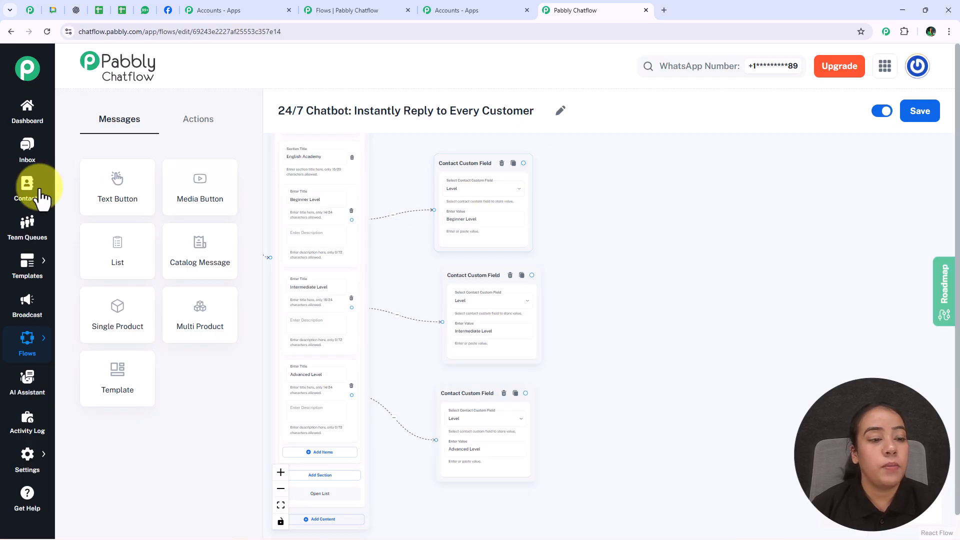
# Add a Text Button message beside the custom field nodes, inviting customers to book their free demo class after viewing the levels.
pyautogui.moveTo(109, 187); pyautogui.dragTo(677, 281)
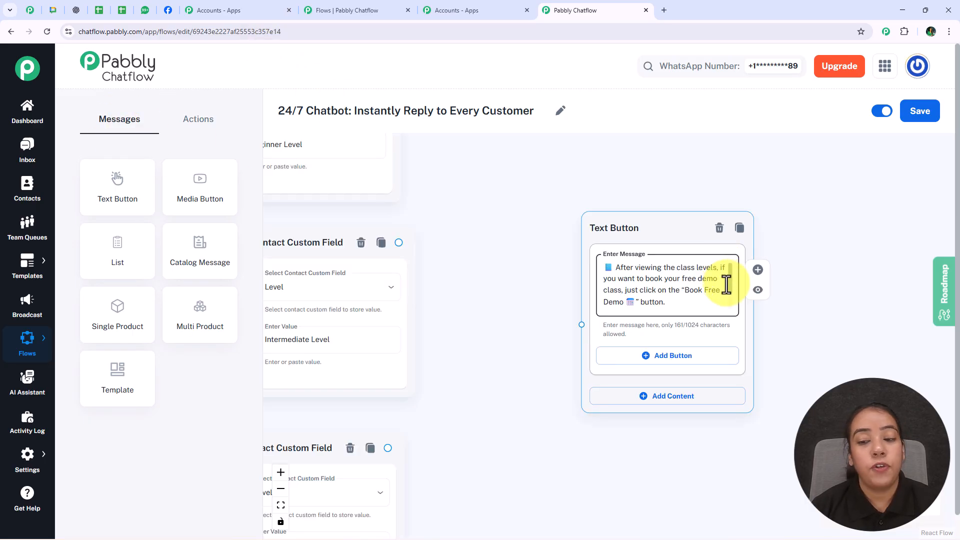
pyautogui.scroll(-1, 726, 285)
pyautogui.scroll(1, 726, 282)
pyautogui.scroll(-1, 726, 283)
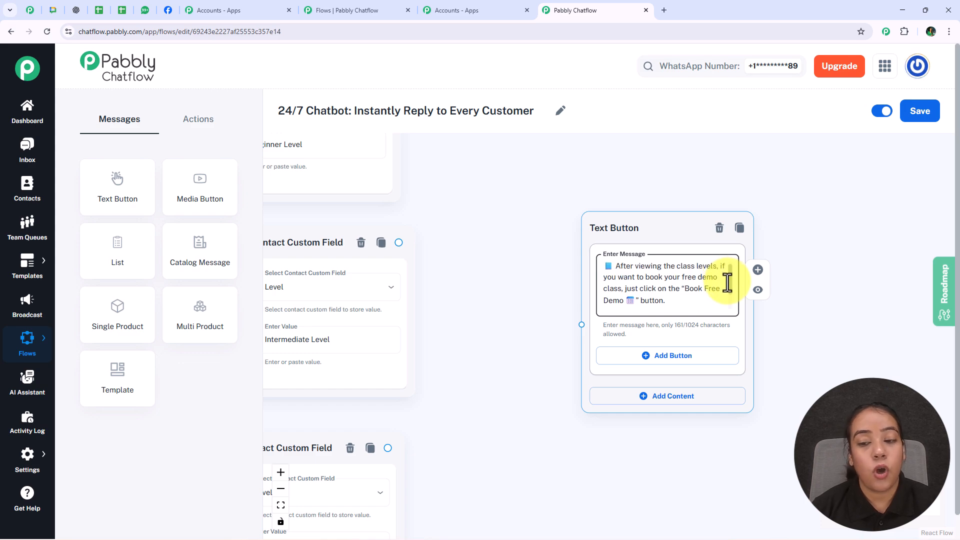
pyautogui.scroll(1, 727, 283)
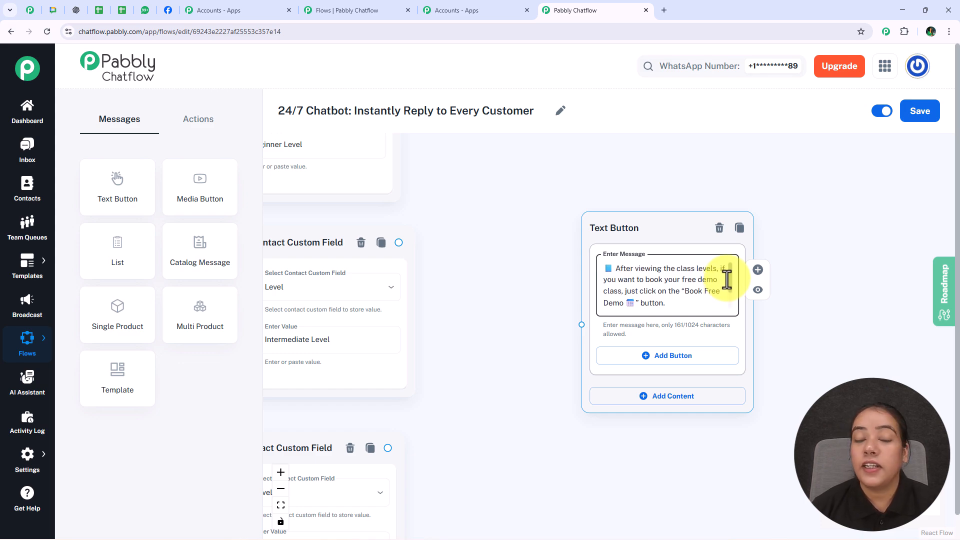
pyautogui.scroll(-2, 726, 276)
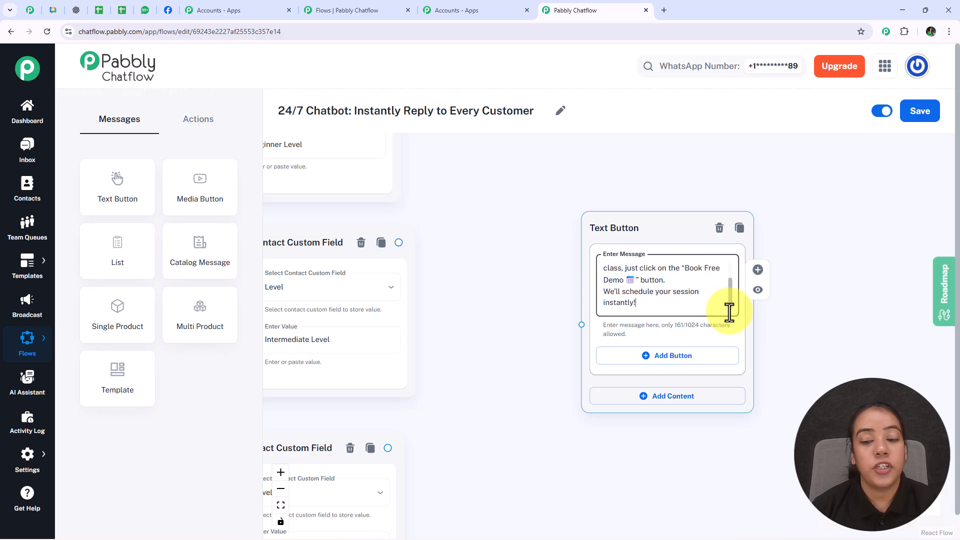
# Add a button labelled "Book Free Demo 📅" to the new text message.
pyautogui.click(668, 356)
pyautogui.click(664, 366)
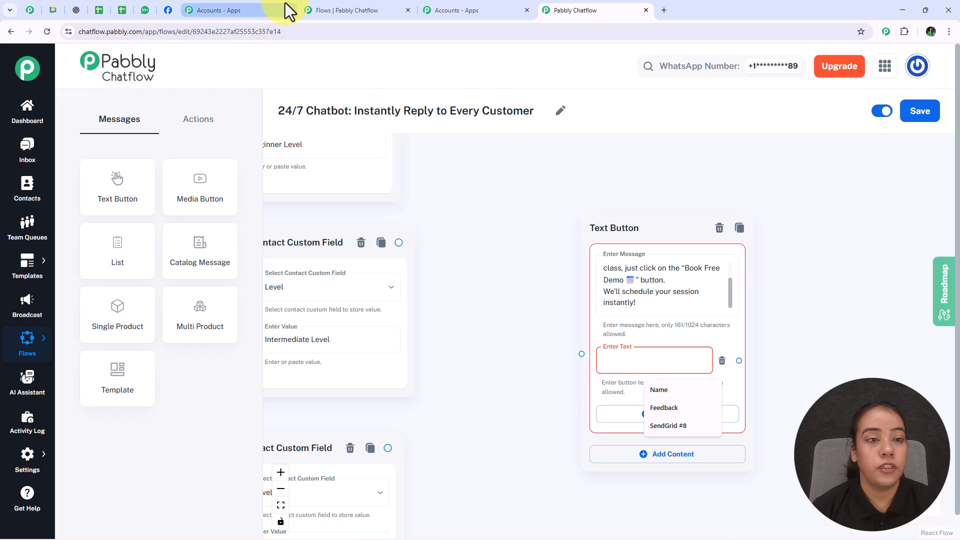
pyautogui.write('Book Free Demo 📅')
# Connect the Beginner, Intermediate and Advanced Level custom field nodes to the demo-booking text message.
pyautogui.scroll(-2, 575, 343)
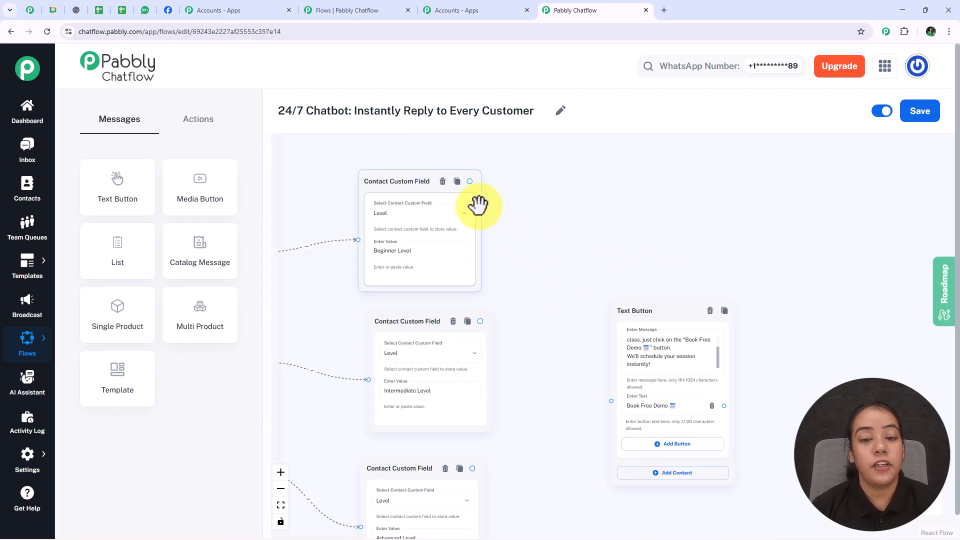
pyautogui.moveTo(470, 181); pyautogui.dragTo(611, 400)
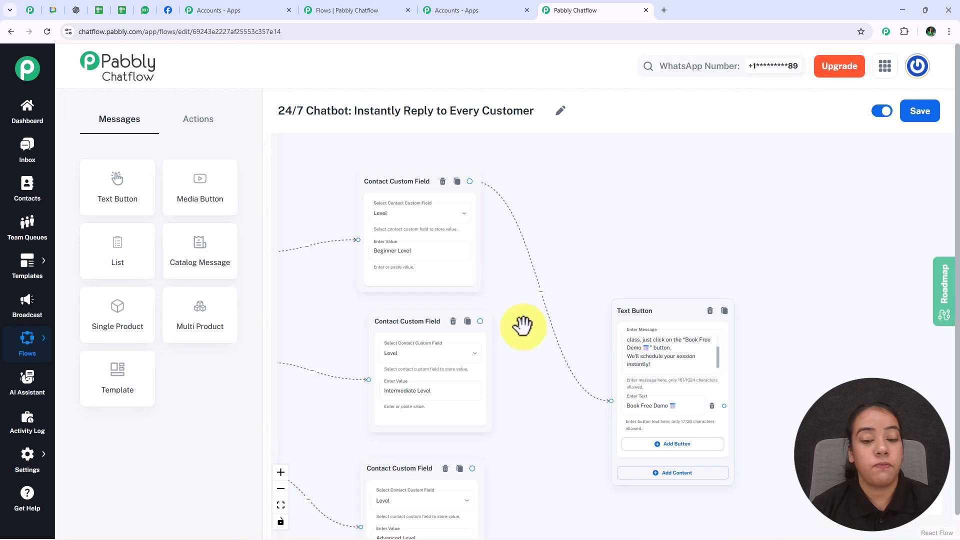
pyautogui.moveTo(480, 321); pyautogui.dragTo(611, 400)
pyautogui.moveTo(472, 468); pyautogui.dragTo(613, 399)
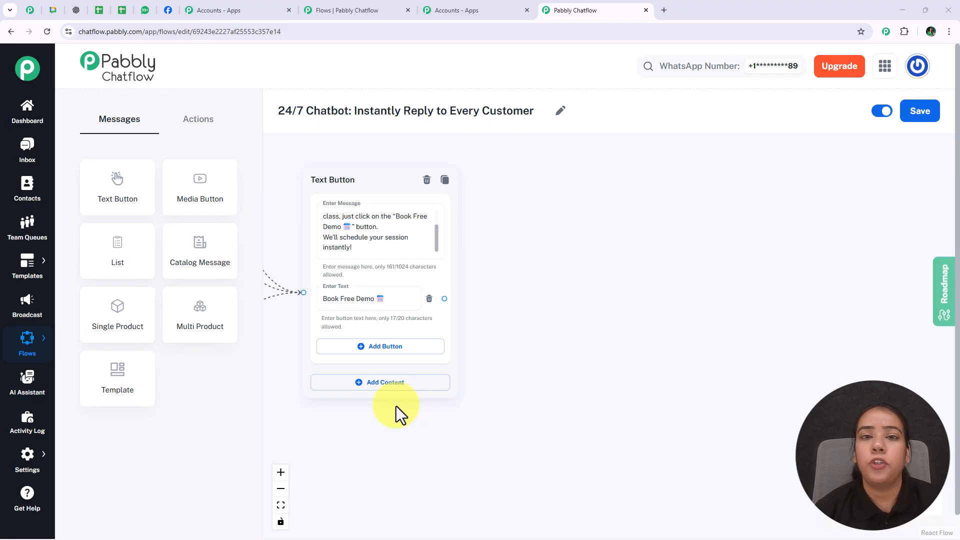
# Add an Ask Question node beside the demo-booking message and connect the message's "Book Free Demo 📅" button to it.
pyautogui.click(193, 133)
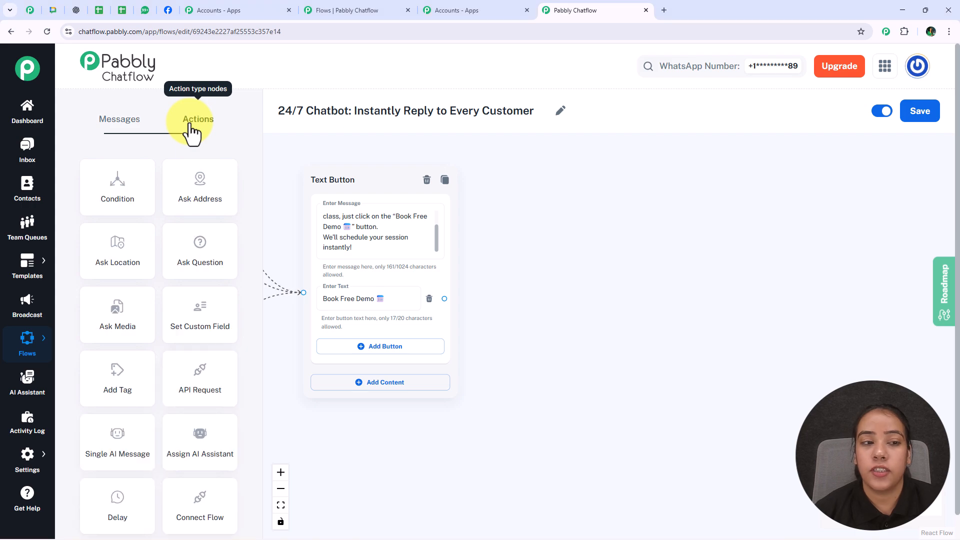
pyautogui.moveTo(179, 250); pyautogui.dragTo(547, 210)
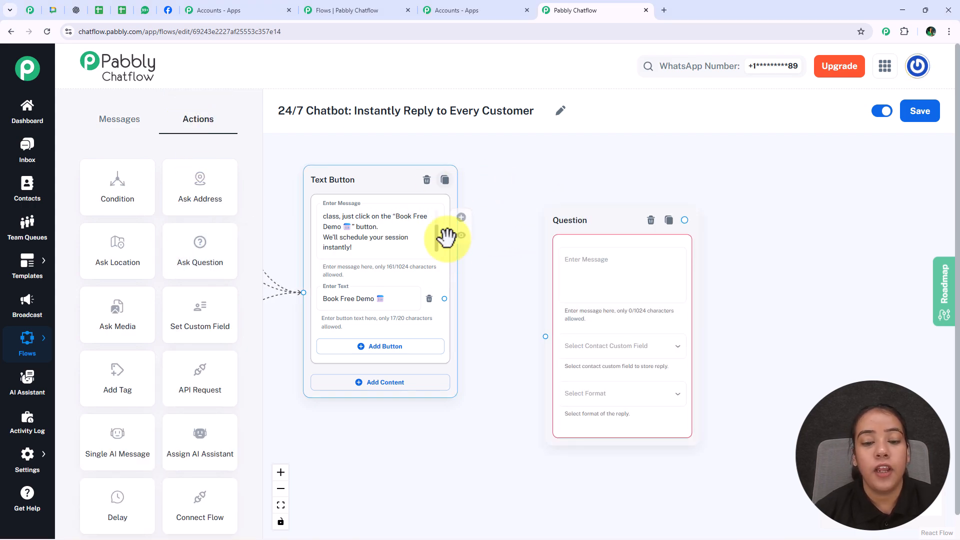
pyautogui.moveTo(444, 298); pyautogui.dragTo(545, 337)
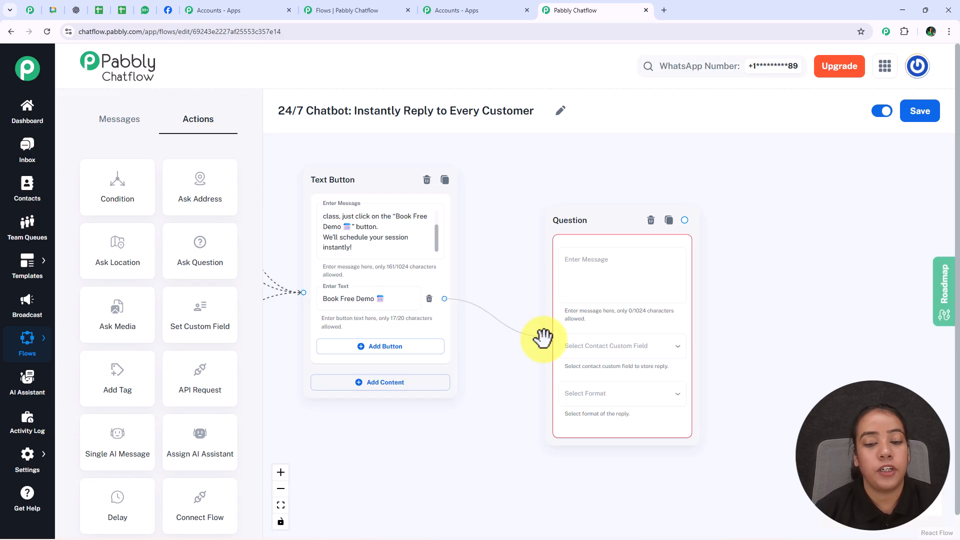
# Make the question request details for the FREE demo class, starting with Full Name, and store the reply in the Name field as Text.
pyautogui.click(571, 275)
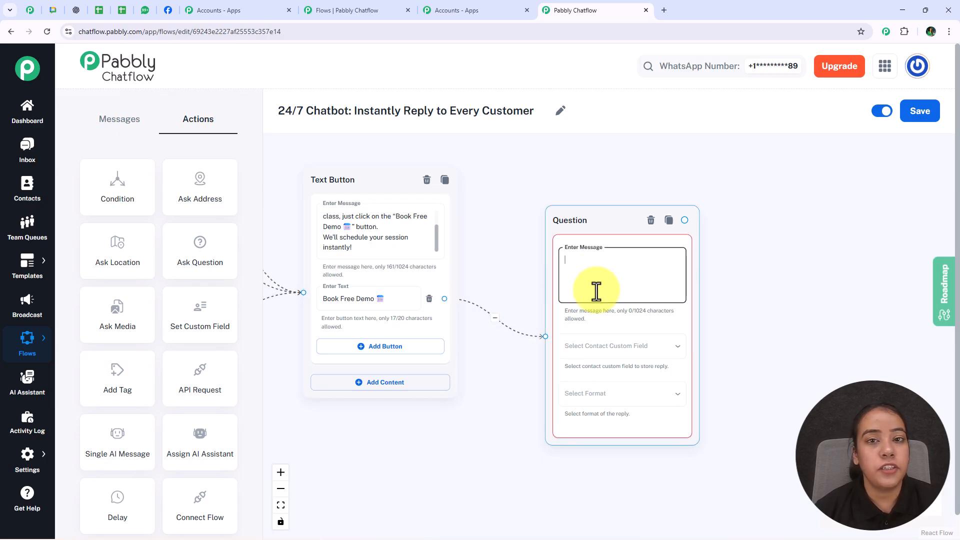
pyautogui.write('📝 Great! Please share a few details to book your FREE demo class. Full Name')
pyautogui.scroll(2, 723, 310)
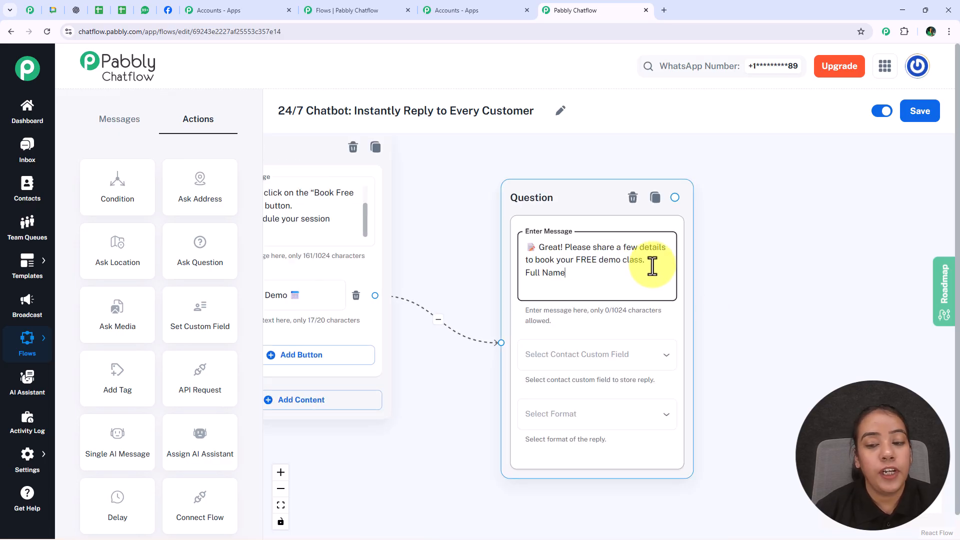
pyautogui.click(544, 361)
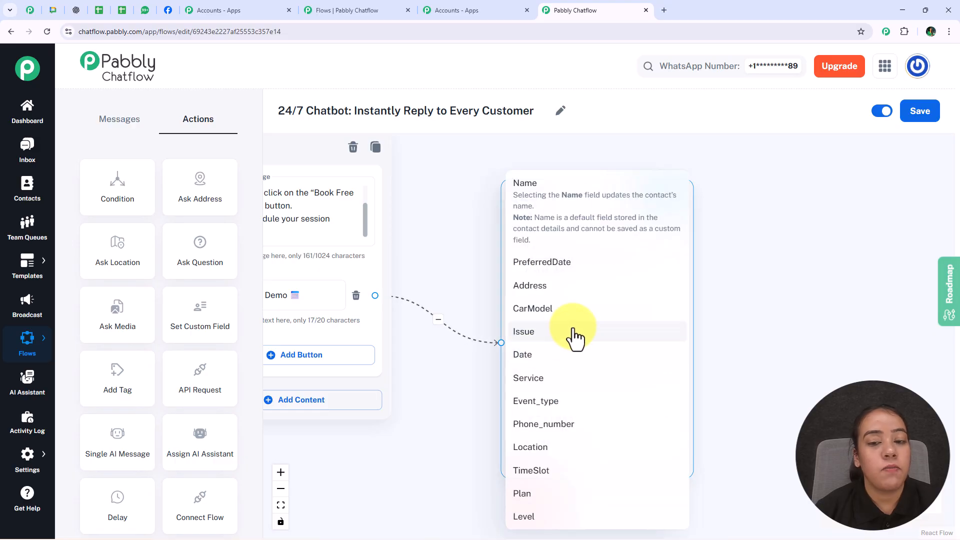
pyautogui.click(547, 210)
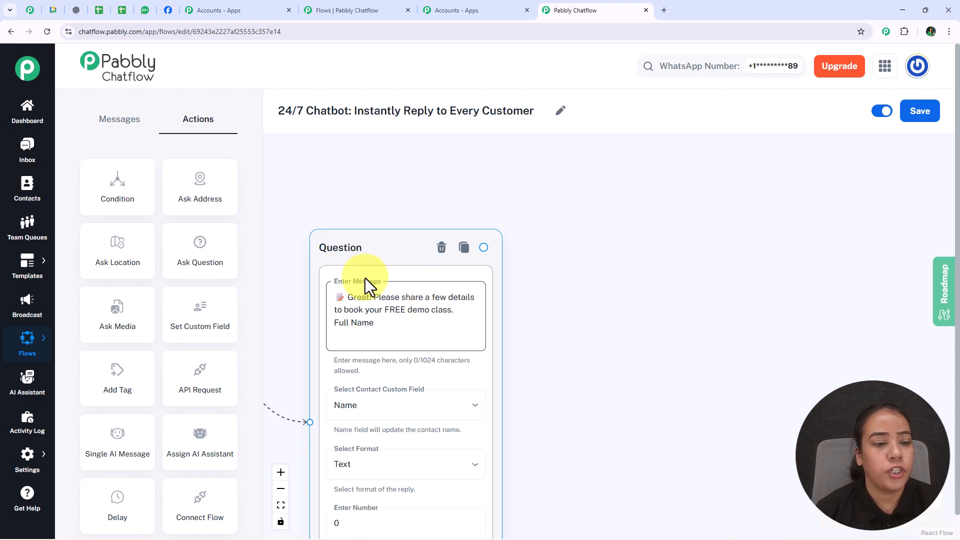
pyautogui.scroll(-10, 377, 279)
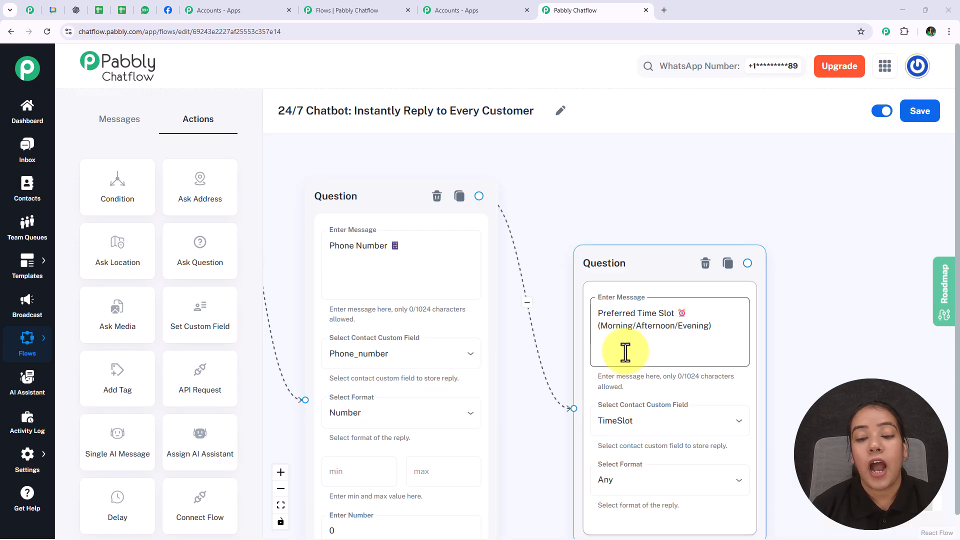
# Open the Contact Custom Fields settings in a new browser tab and switch to it.
pyautogui.moveTo(635, 217); pyautogui.dragTo(373, 137)
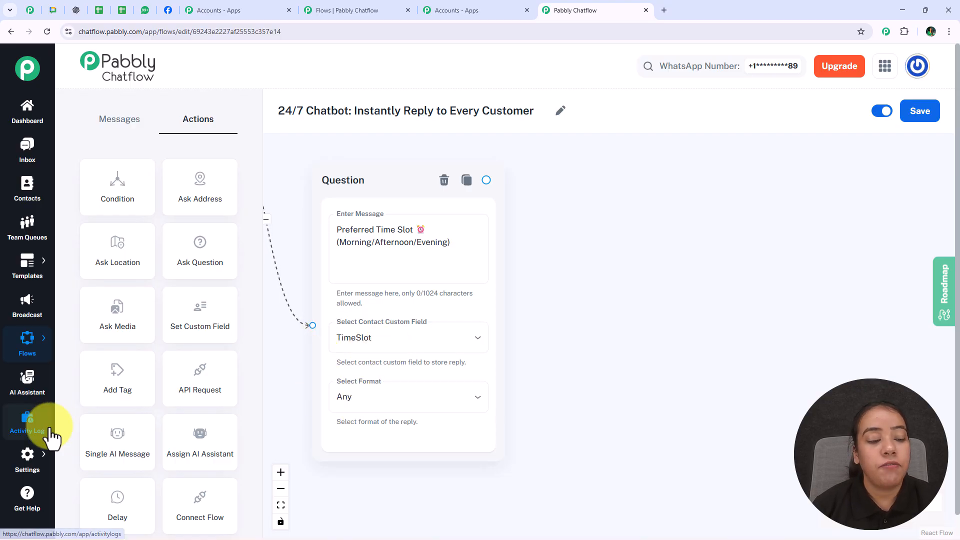
pyautogui.moveTo(36, 474)
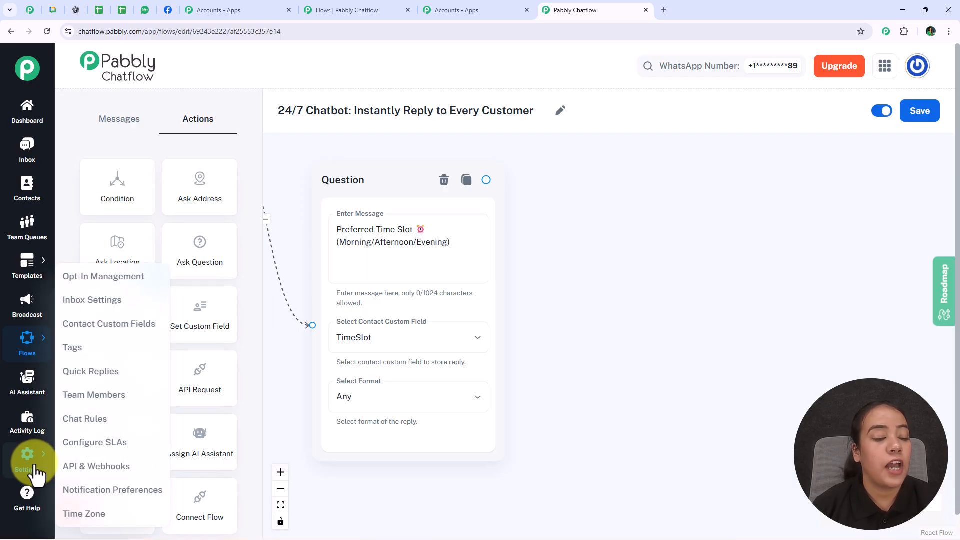
pyautogui.rightClick(110, 337)
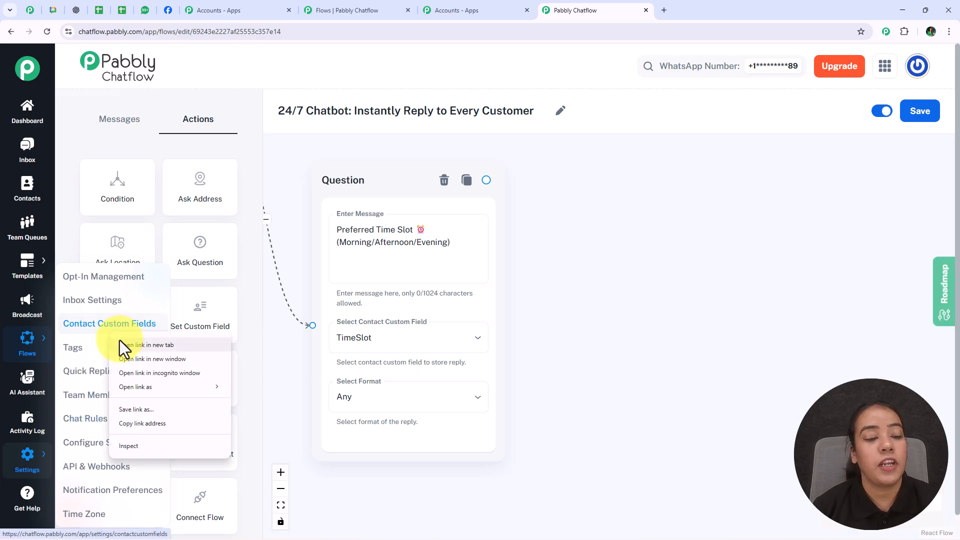
pyautogui.click(122, 344)
pyautogui.hotkey('ctrl', 'Tab')
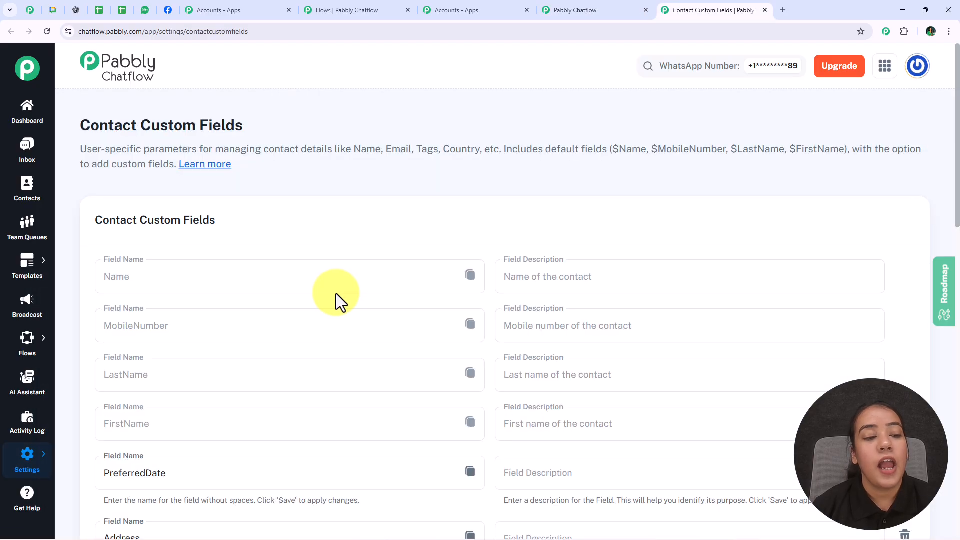
# Examine the list of contact custom fields and the option for adding more fields.
pyautogui.scroll(-10, 336, 293)
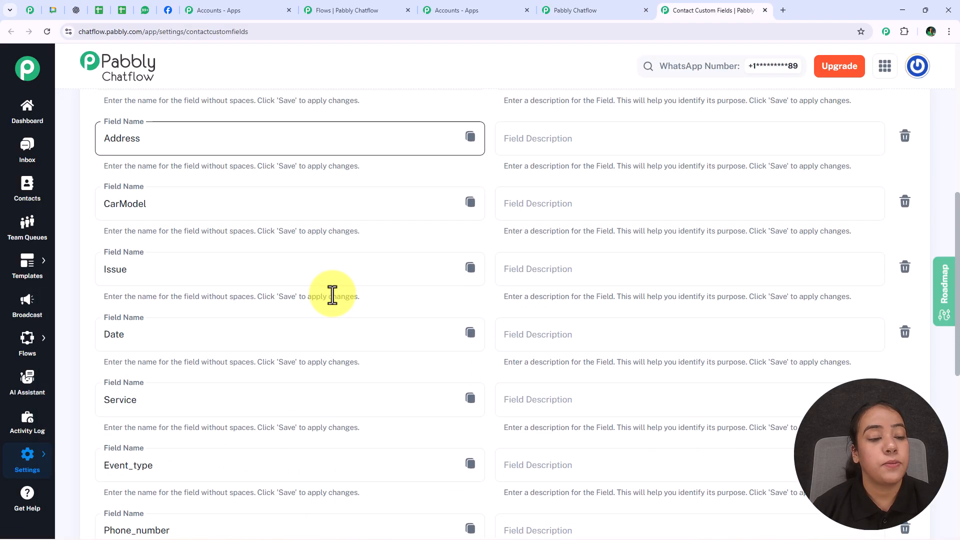
pyautogui.scroll(-5, 333, 295)
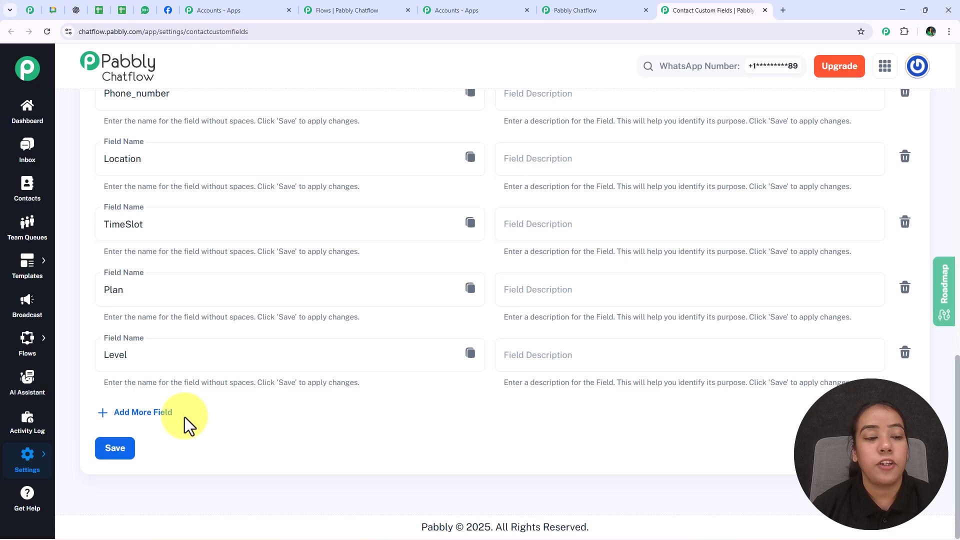
pyautogui.scroll(5, 184, 422)
pyautogui.scroll(7, 184, 425)
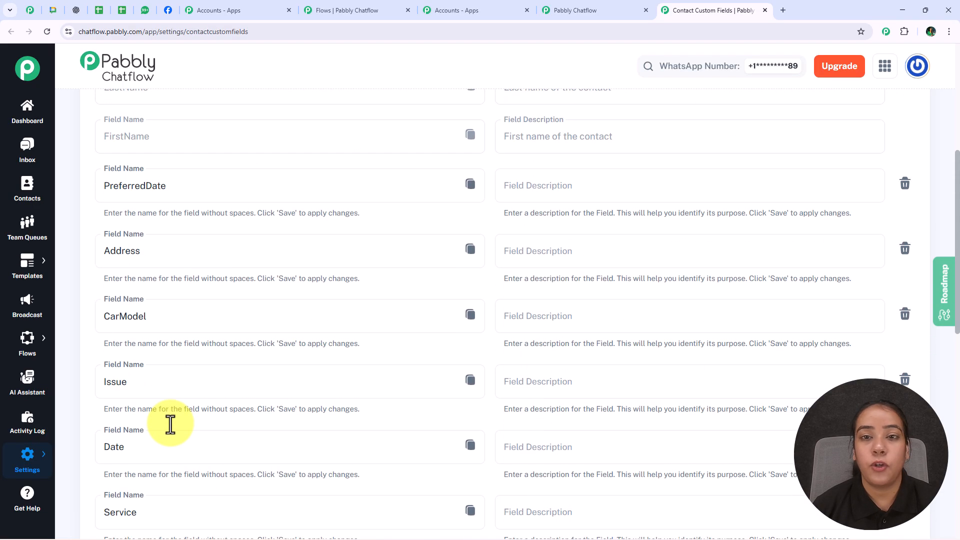
pyautogui.scroll(1, 354, 328)
pyautogui.scroll(-3, 354, 329)
pyautogui.scroll(-4, 354, 328)
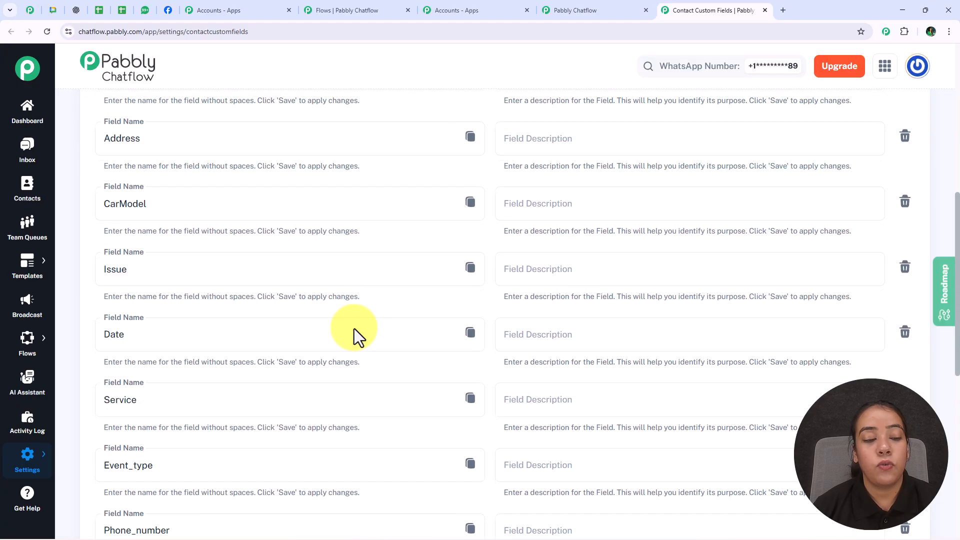
pyautogui.scroll(4, 354, 329)
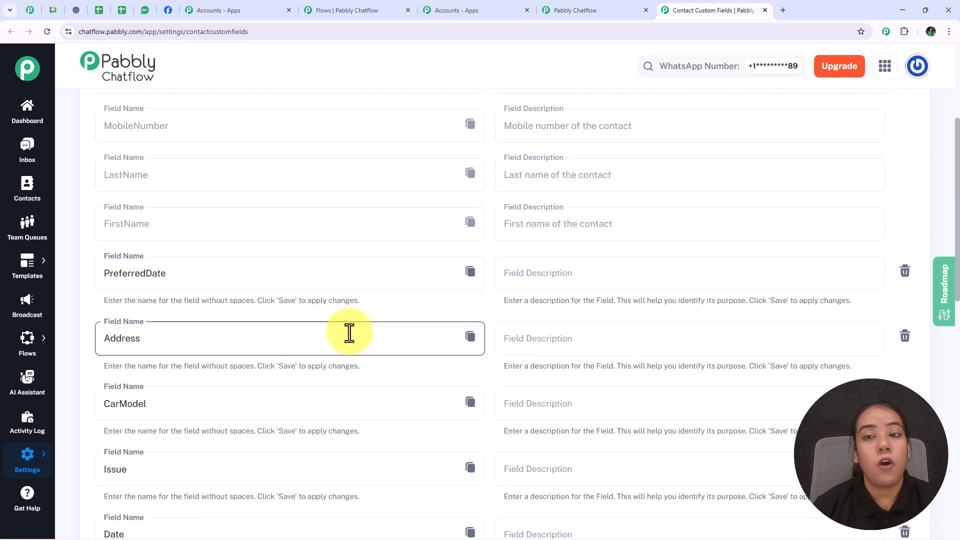
# Return to the flow editor, add an Add Tag node after the Preferred Time Slot question, and connect the question to it.
pyautogui.click(616, 13)
pyautogui.scroll(-5, 599, 244)
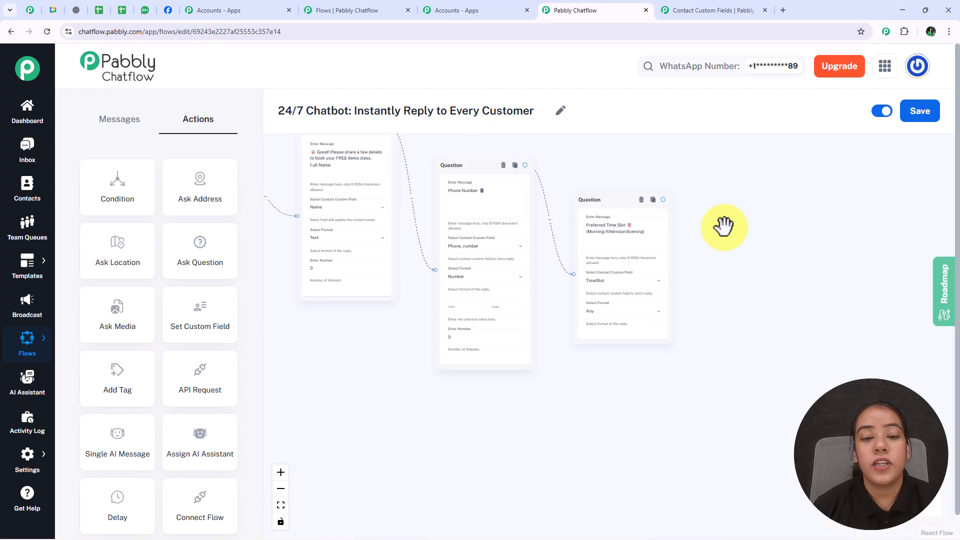
pyautogui.click(483, 327)
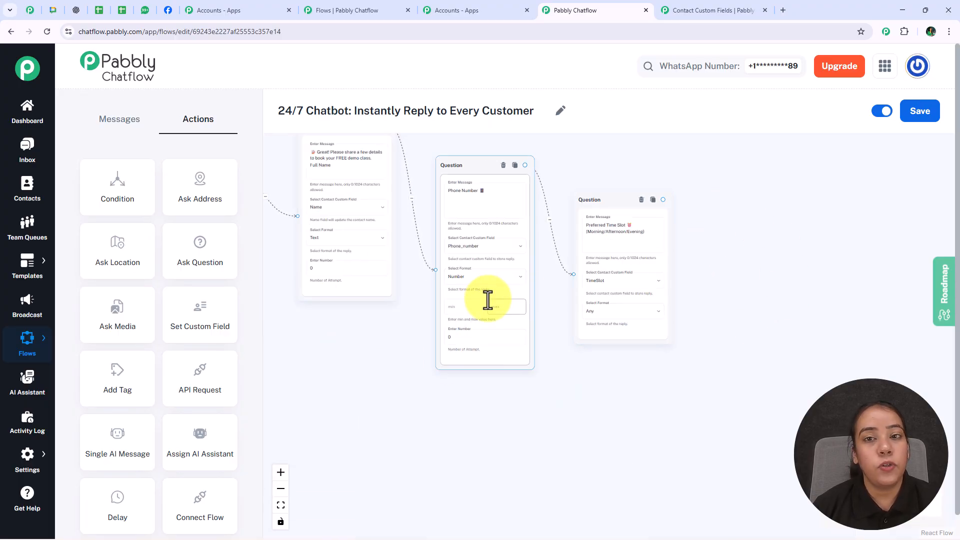
pyautogui.moveTo(739, 265); pyautogui.dragTo(624, 278)
pyautogui.scroll(4, 623, 276)
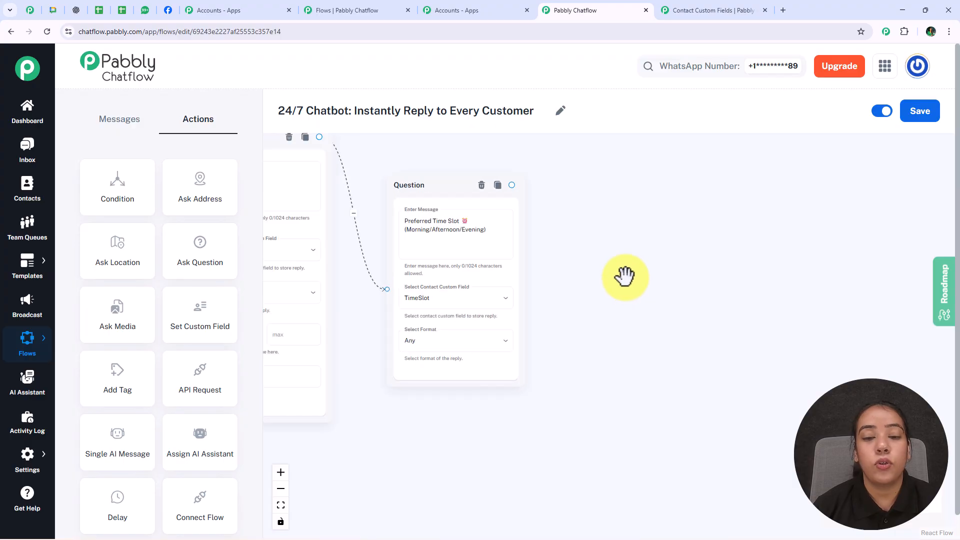
pyautogui.moveTo(127, 381); pyautogui.dragTo(605, 189)
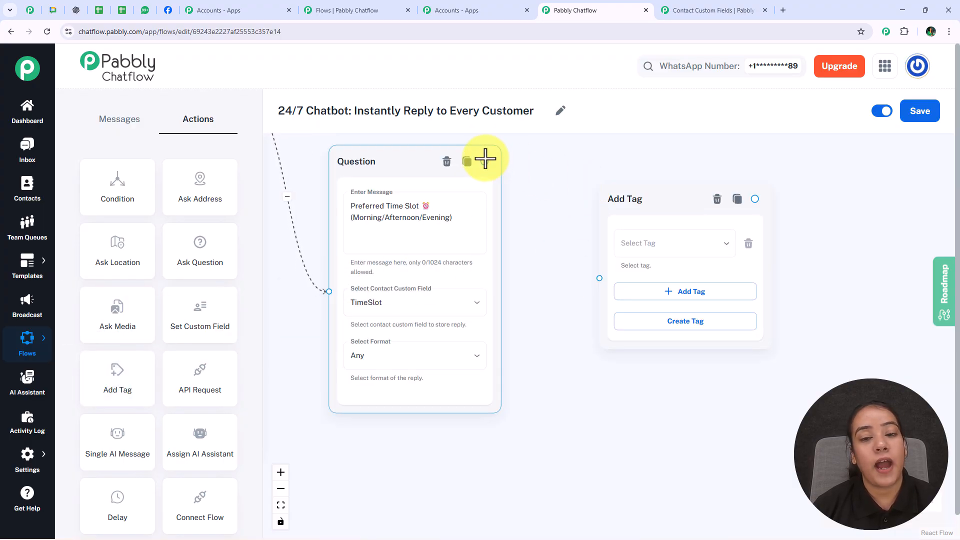
pyautogui.moveTo(485, 161); pyautogui.dragTo(596, 278)
# Select the existing BookDemo tag in the Add Tag node.
pyautogui.click(650, 252)
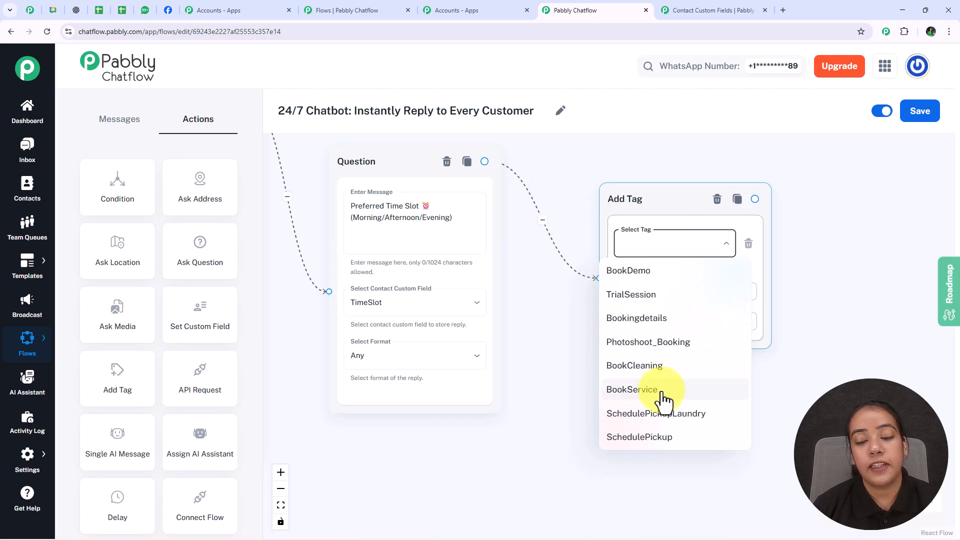
pyautogui.click(642, 275)
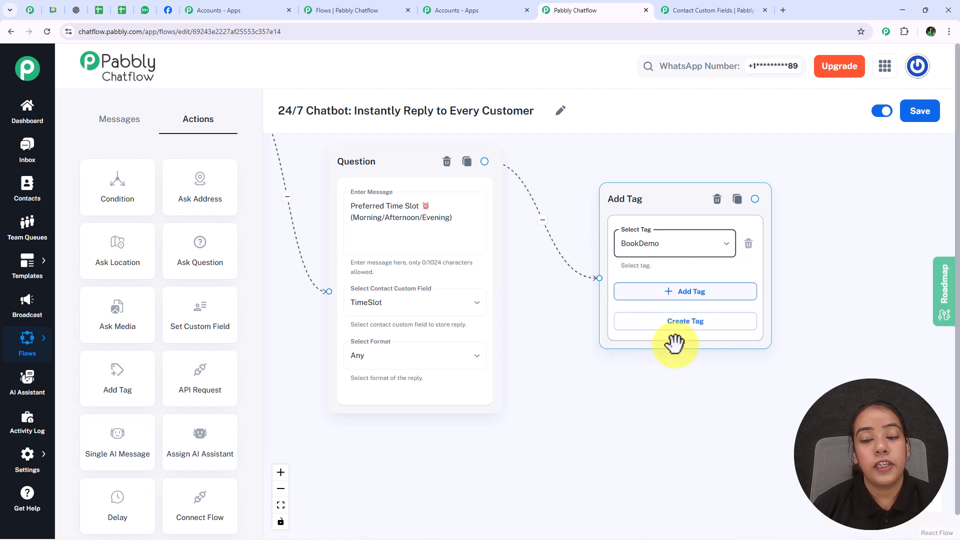
pyautogui.click(690, 324)
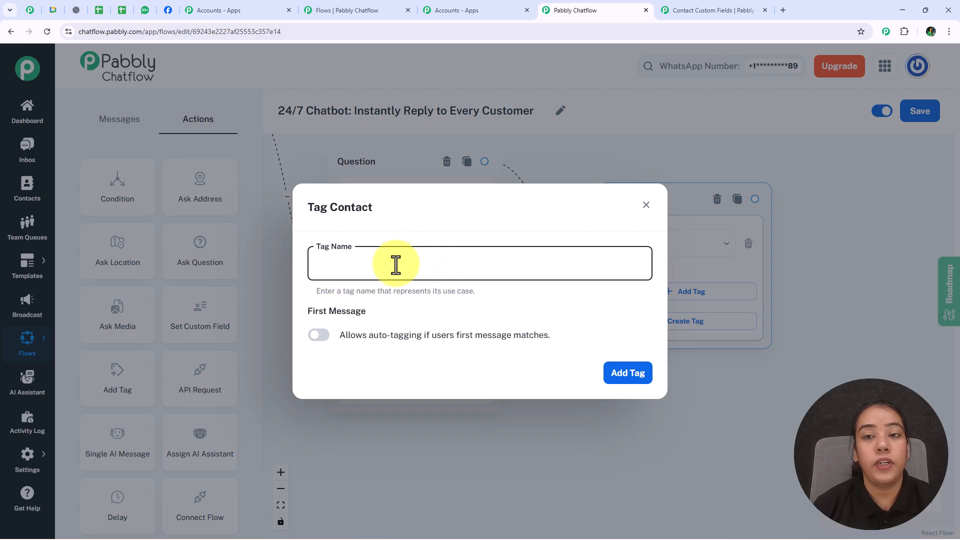
pyautogui.click(646, 205)
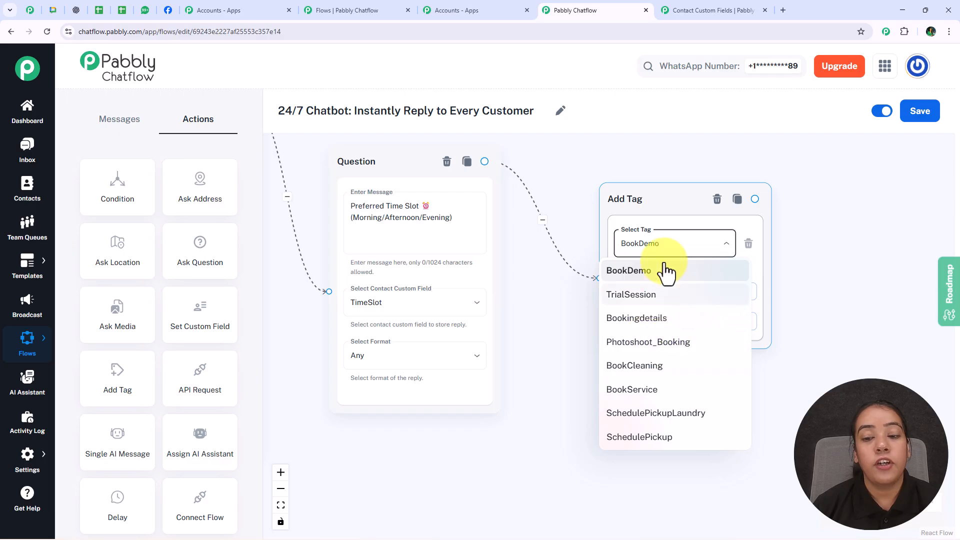
pyautogui.click(653, 276)
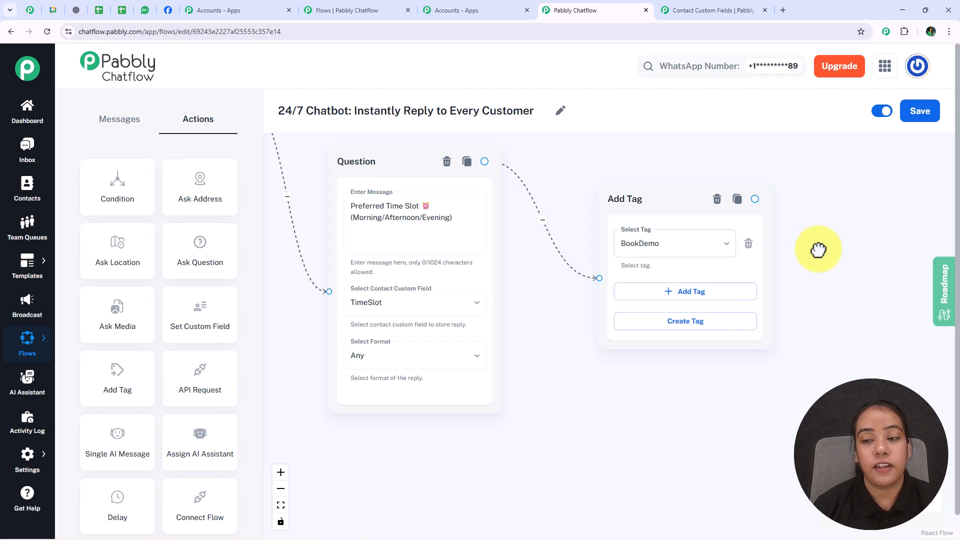
# Add a Text Button message connected to the Add Tag node, confirming the free demo booking and promising the instructor's joining link and details.
pyautogui.moveTo(820, 249); pyautogui.dragTo(463, 259)
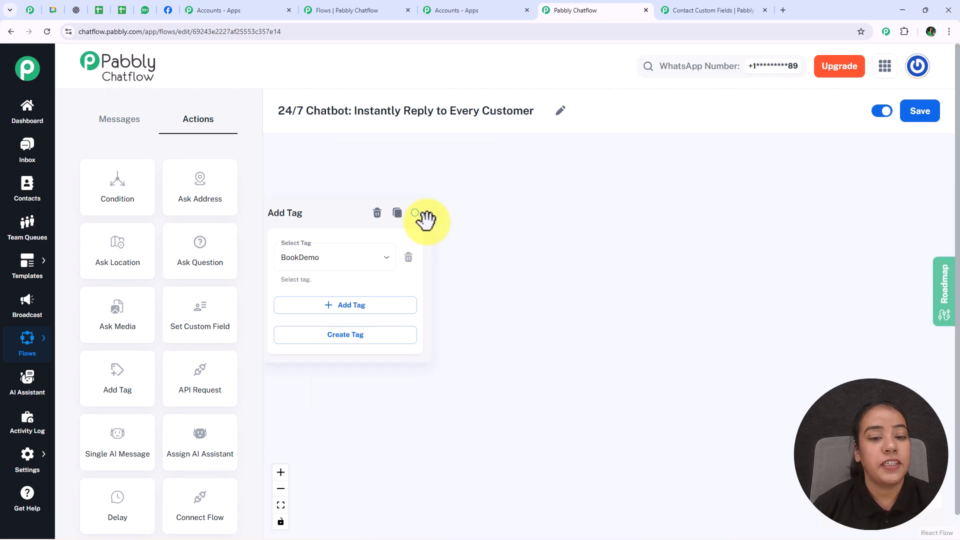
pyautogui.moveTo(414, 214); pyautogui.dragTo(522, 180)
pyautogui.click(523, 216)
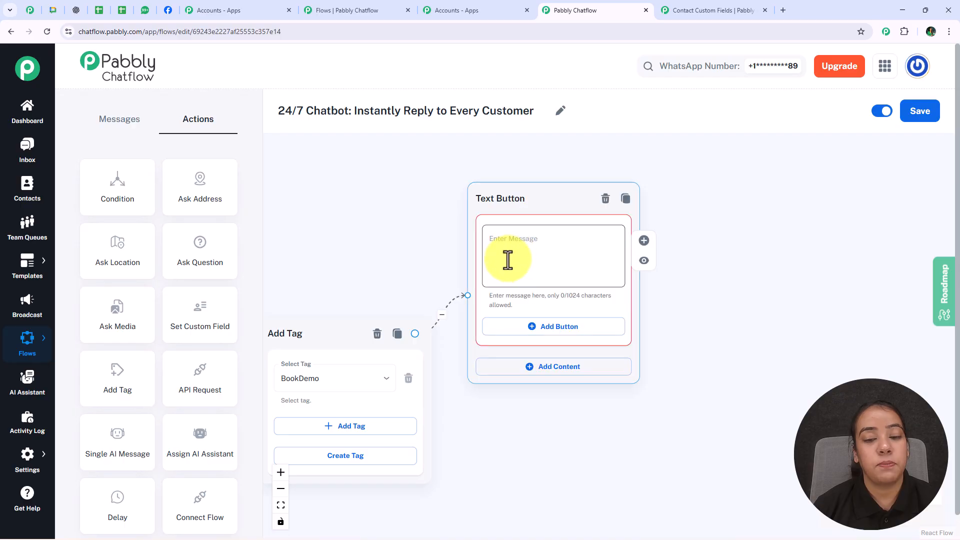
pyautogui.click(423, 188)
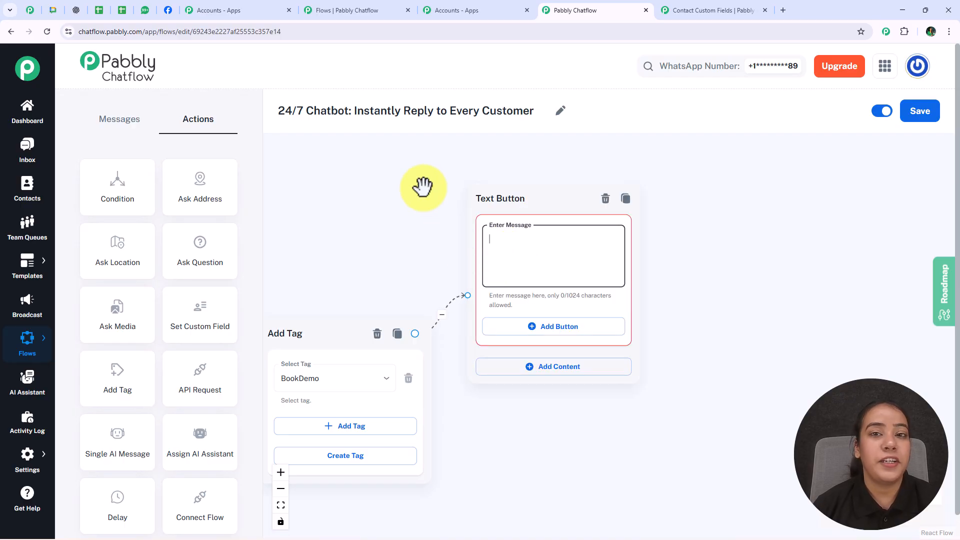
pyautogui.click(356, 10)
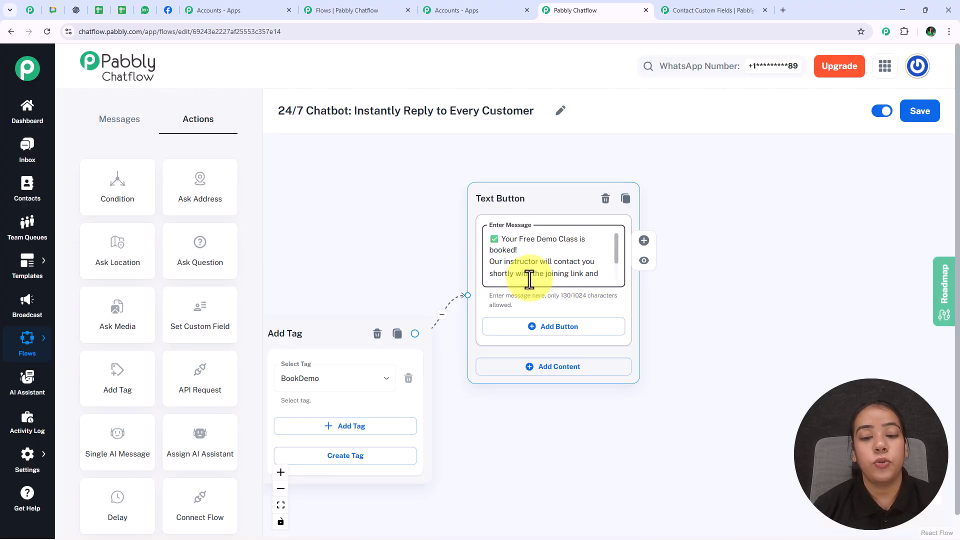
pyautogui.moveTo(617, 258); pyautogui.dragTo(618, 277)
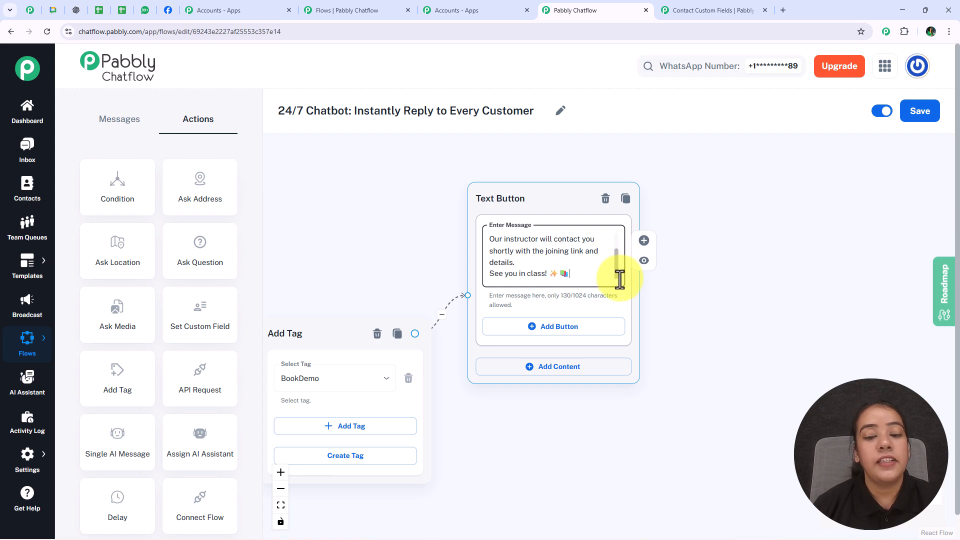
# Connect the welcome message's "Book Free Demo 📅" button to the question asking for the customer's Full Name.
pyautogui.scroll(-5, 653, 326)
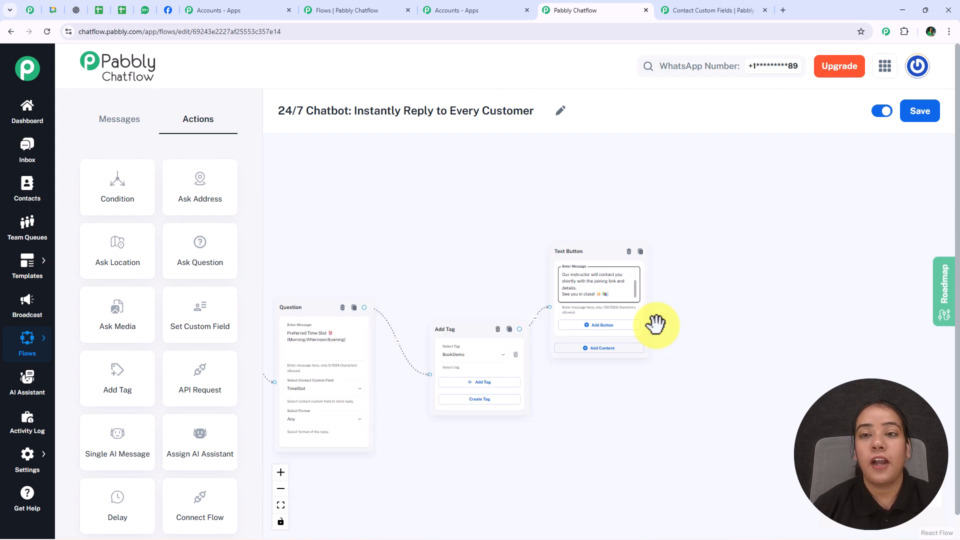
pyautogui.moveTo(719, 331); pyautogui.dragTo(875, 257)
pyautogui.moveTo(467, 388); pyautogui.dragTo(775, 456)
pyautogui.moveTo(561, 368); pyautogui.dragTo(793, 385)
pyautogui.moveTo(333, 215); pyautogui.dragTo(385, 385)
pyautogui.scroll(2, 385, 384)
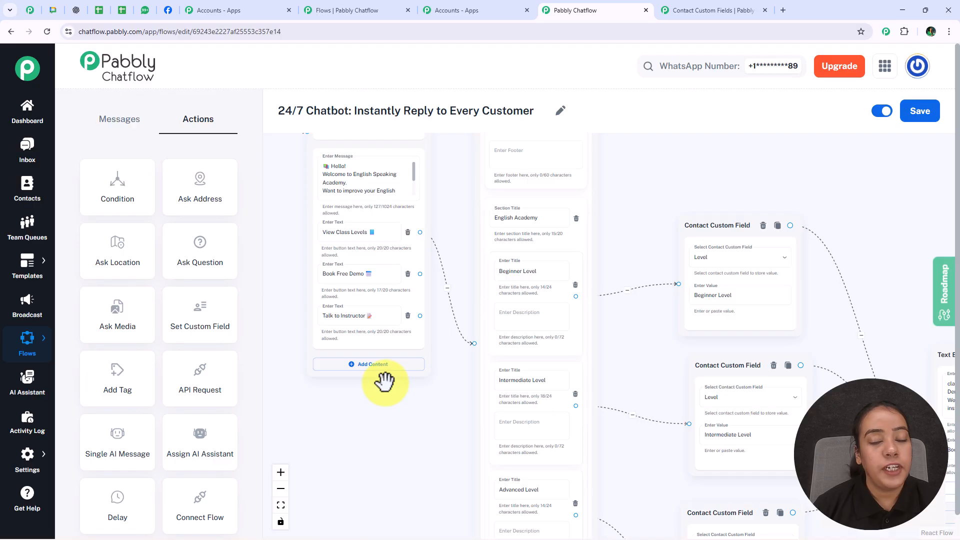
pyautogui.moveTo(413, 269)
pyautogui.moveTo(420, 273); pyautogui.dragTo(952, 520)
pyautogui.moveTo(810, 465); pyautogui.dragTo(829, 326)
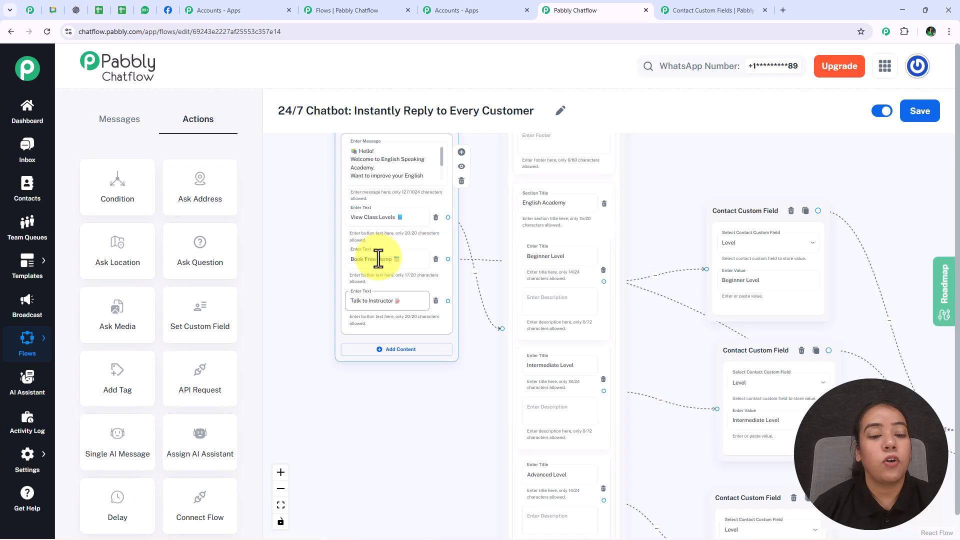
pyautogui.moveTo(392, 475); pyautogui.dragTo(314, 457)
pyautogui.moveTo(920, 261)
pyautogui.mouseDown()
pyautogui.moveTo(720, 253)
pyautogui.moveTo(313, 141)
pyautogui.mouseUp()
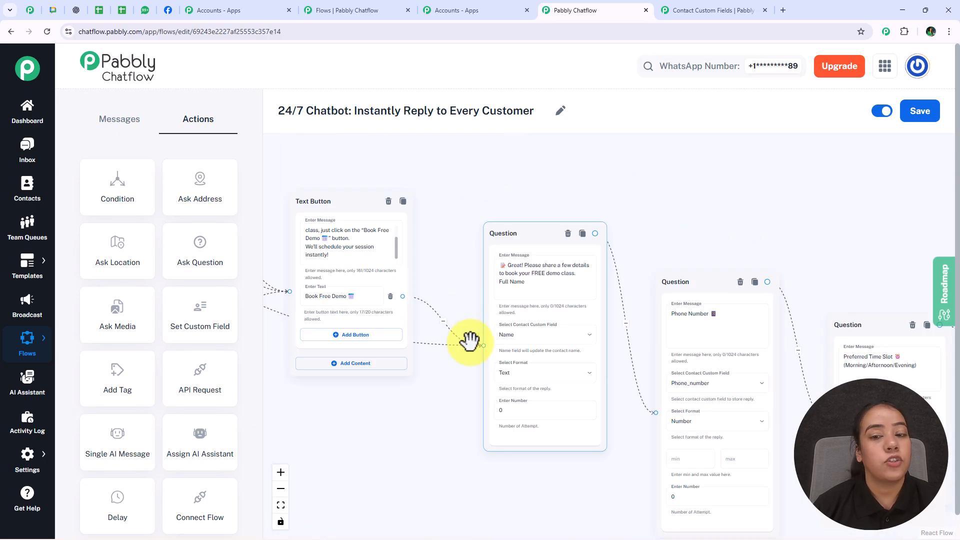
# Add a Text Button message below the class level list, connected to the welcome message's "Talk to Instructor" button.
pyautogui.hscroll(-5, 407, 412)
pyautogui.scroll(-5, 452, 328)
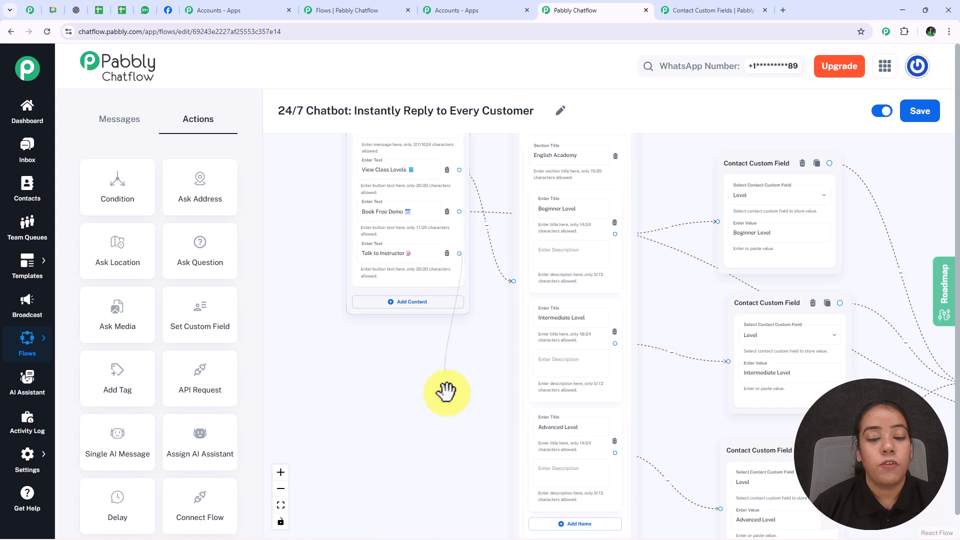
pyautogui.scroll(-7, 448, 384)
pyautogui.moveTo(458, 532); pyautogui.dragTo(517, 296)
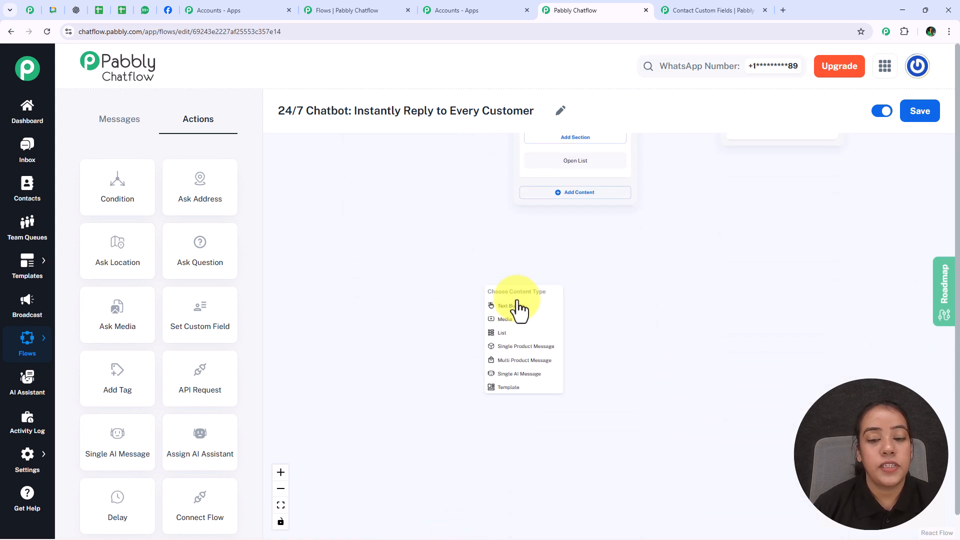
pyautogui.click(519, 306)
# Fill the new message with a thank-you, a promise of contact shortly, an estimated 5–10 minutes waiting time, and the support e-mail and phone number.
pyautogui.click(536, 306)
pyautogui.hotkey('ctrl', 'v')
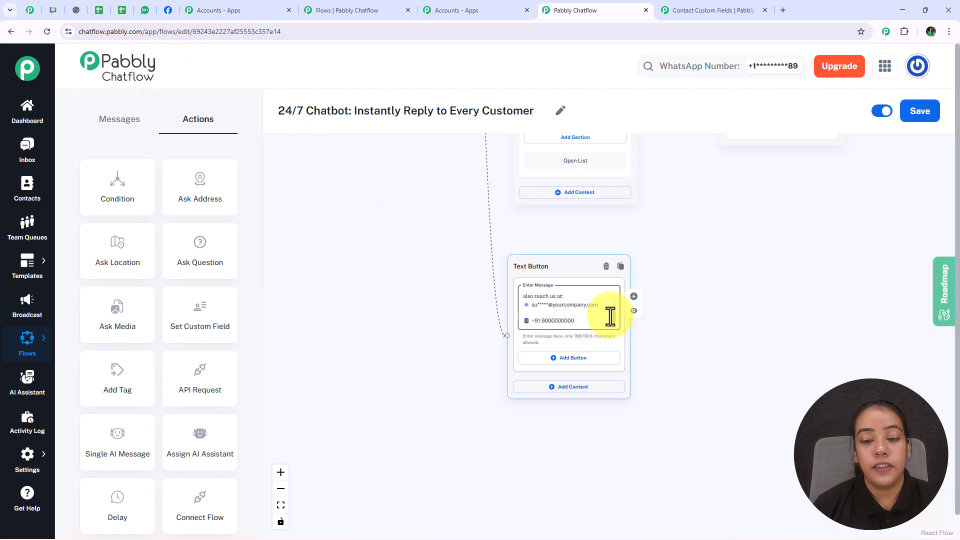
pyautogui.scroll(3, 614, 300)
pyautogui.scroll(5, 575, 327)
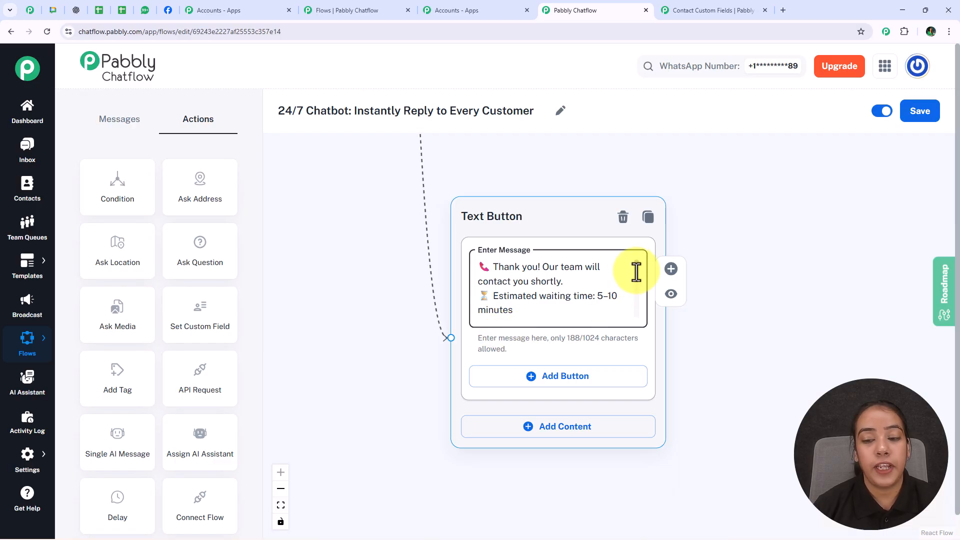
pyautogui.scroll(-5, 637, 282)
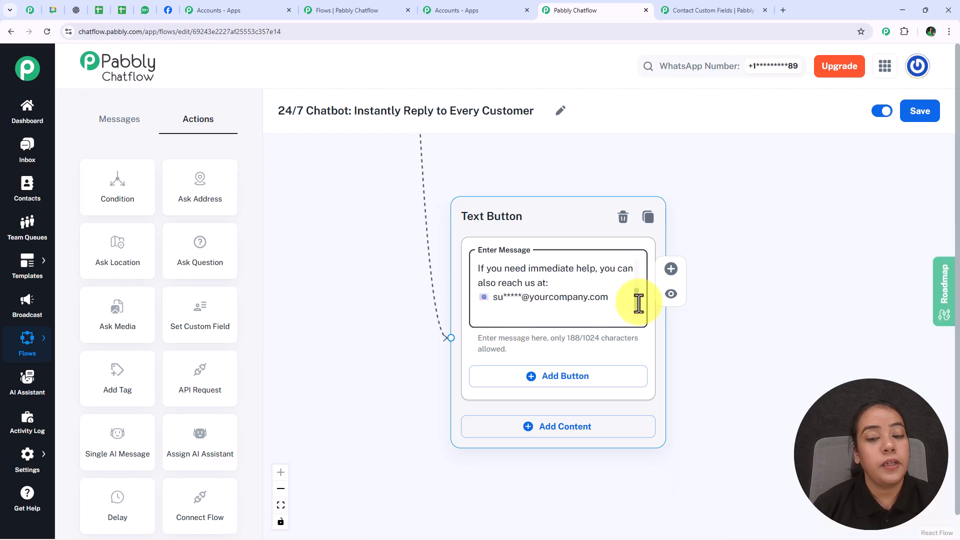
pyautogui.scroll(-1, 639, 306)
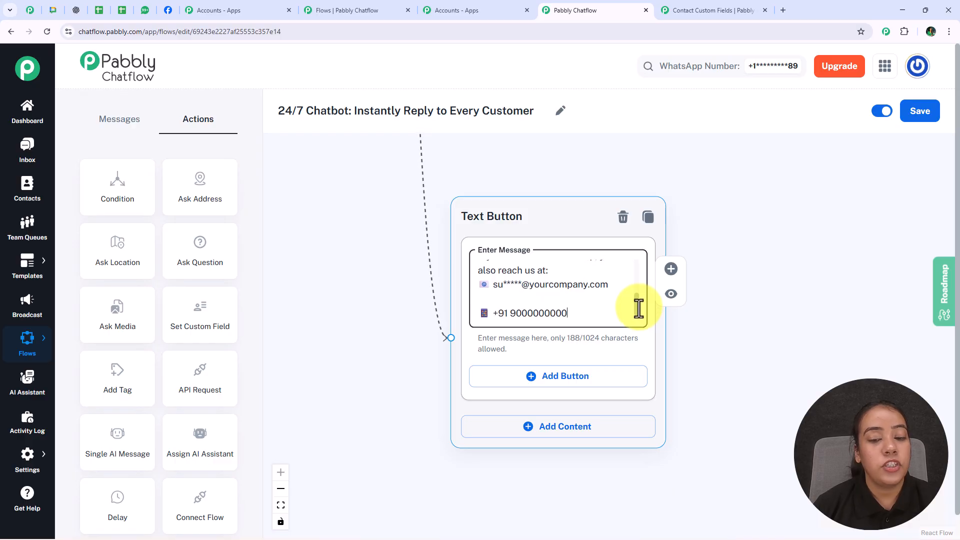
pyautogui.scroll(-1, 639, 308)
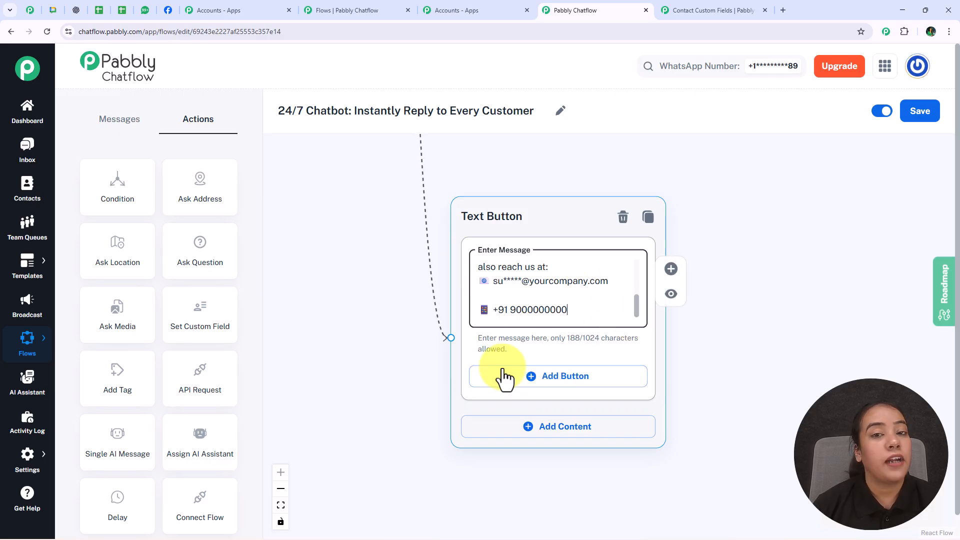
# Review the overall flow layout and save the chatbot flow.
pyautogui.scroll(-3, 623, 400)
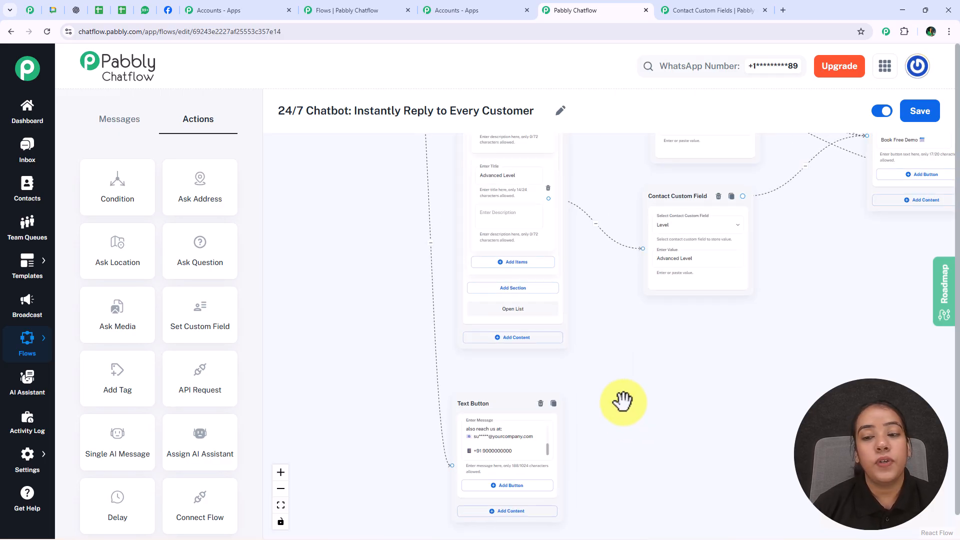
pyautogui.scroll(-5, 623, 400)
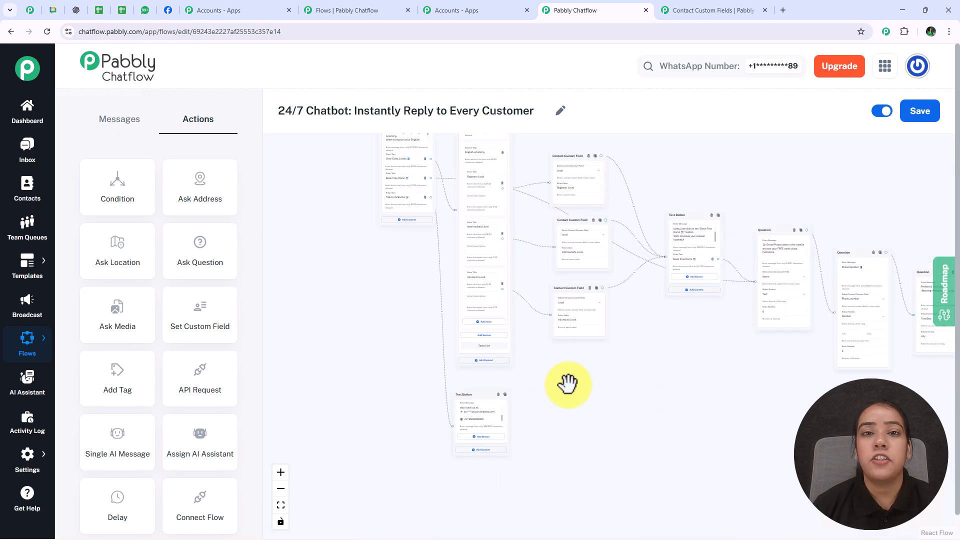
pyautogui.moveTo(566, 384); pyautogui.dragTo(515, 465)
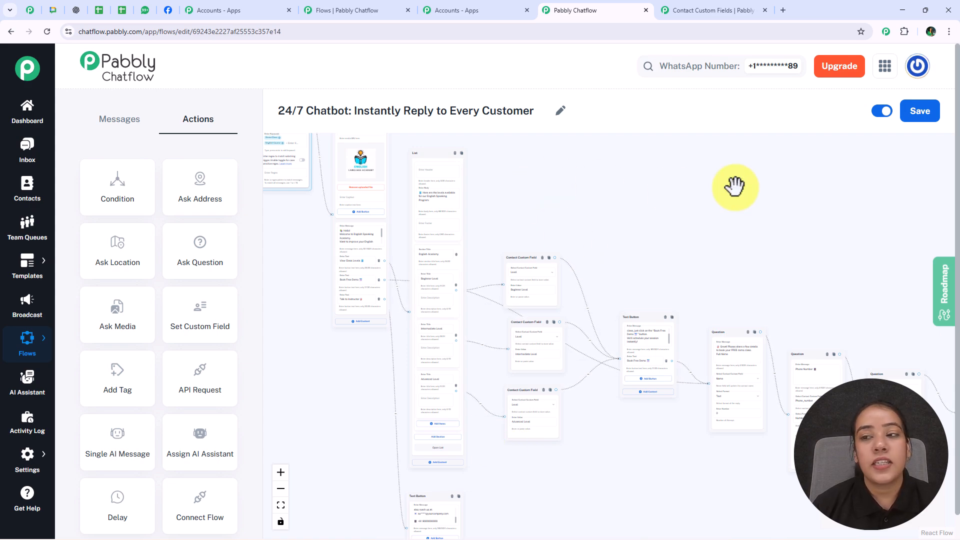
pyautogui.click(914, 120)
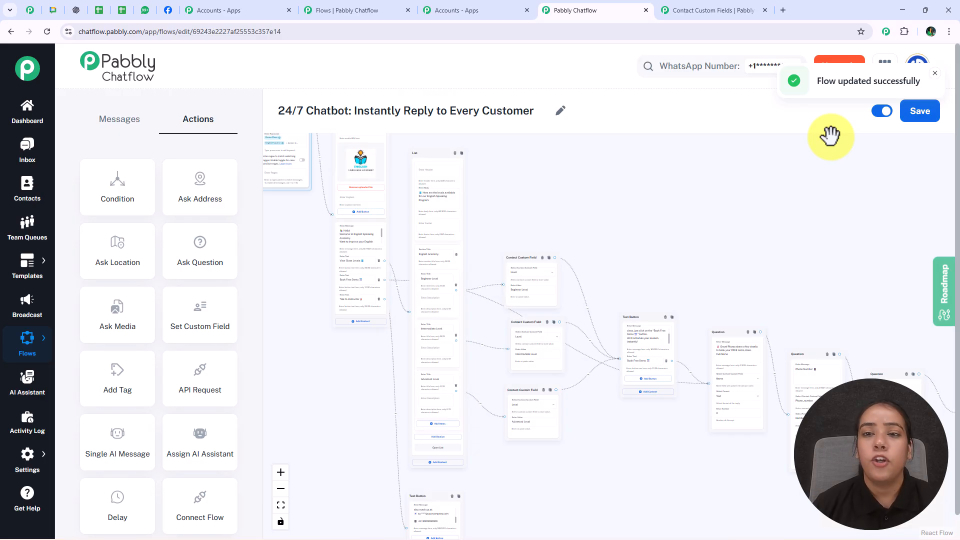
# Return to the flow list and open the share link of the active "24/7 Chatbot: Instantly Reply to Every Customer" flow.
pyautogui.click(11, 32)
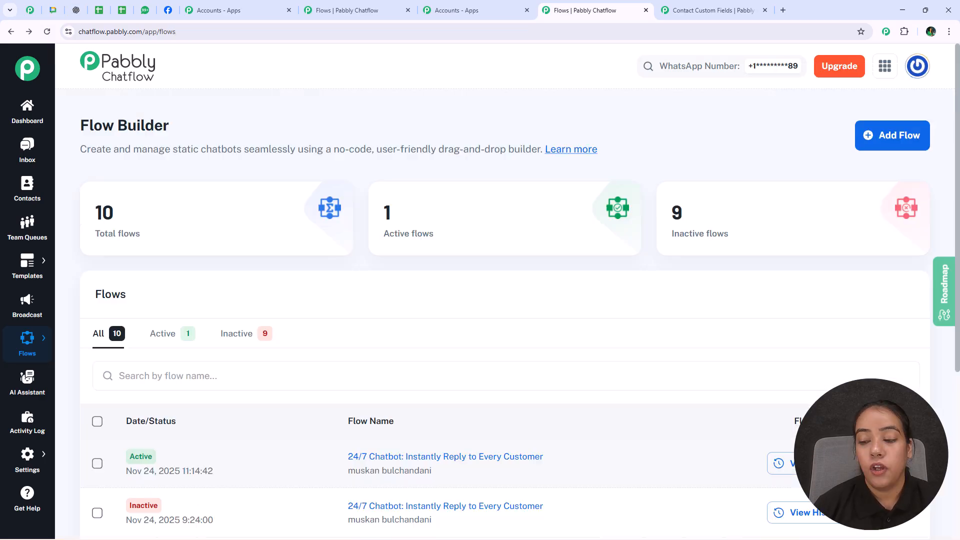
pyautogui.click(913, 464)
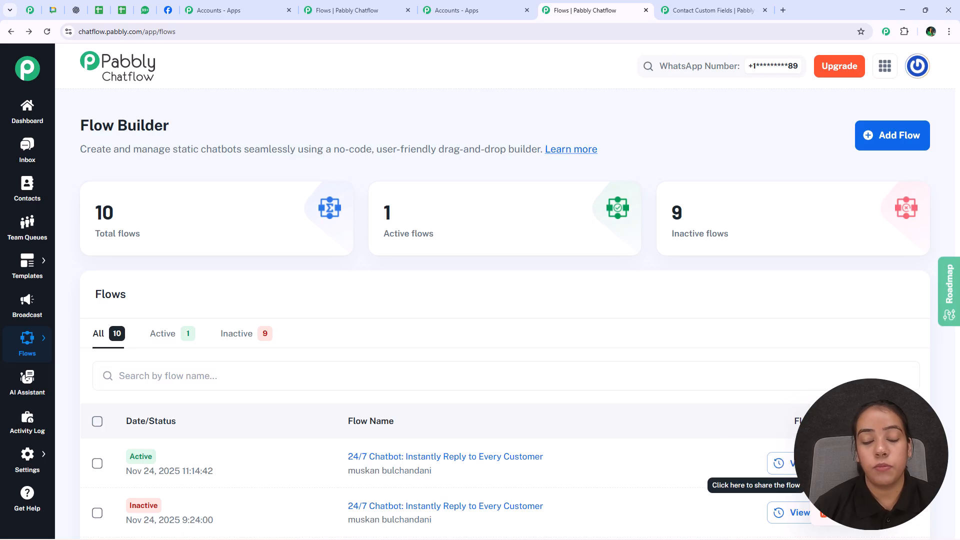
pyautogui.click(840, 485)
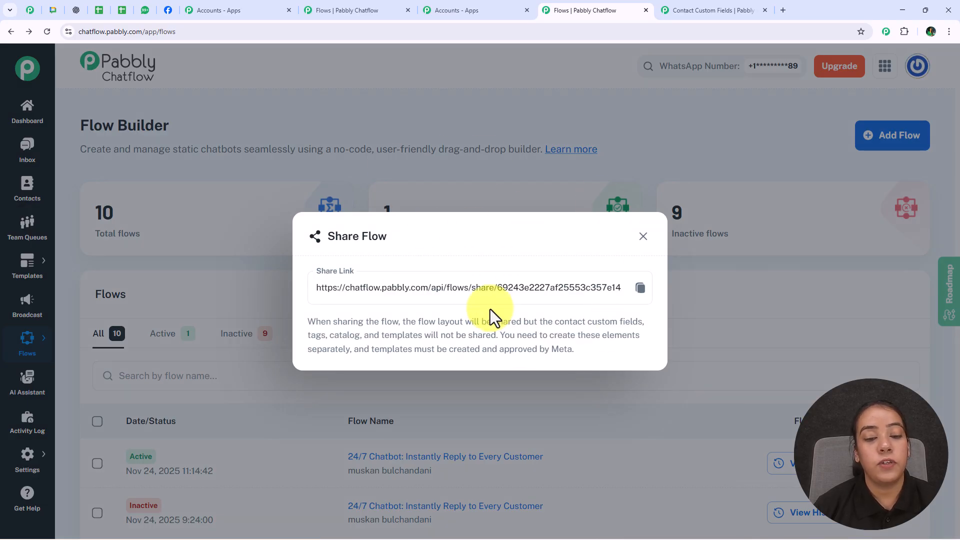